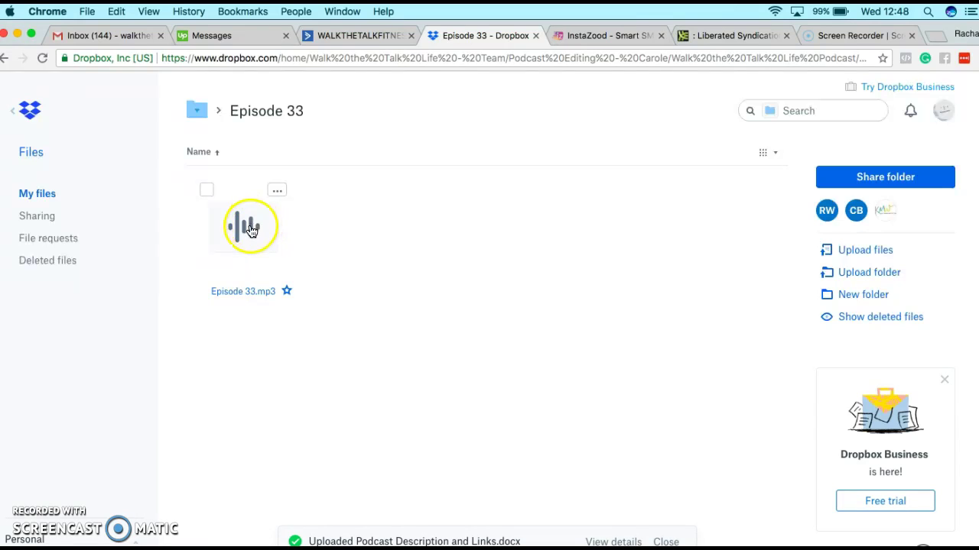
click(9, 60)
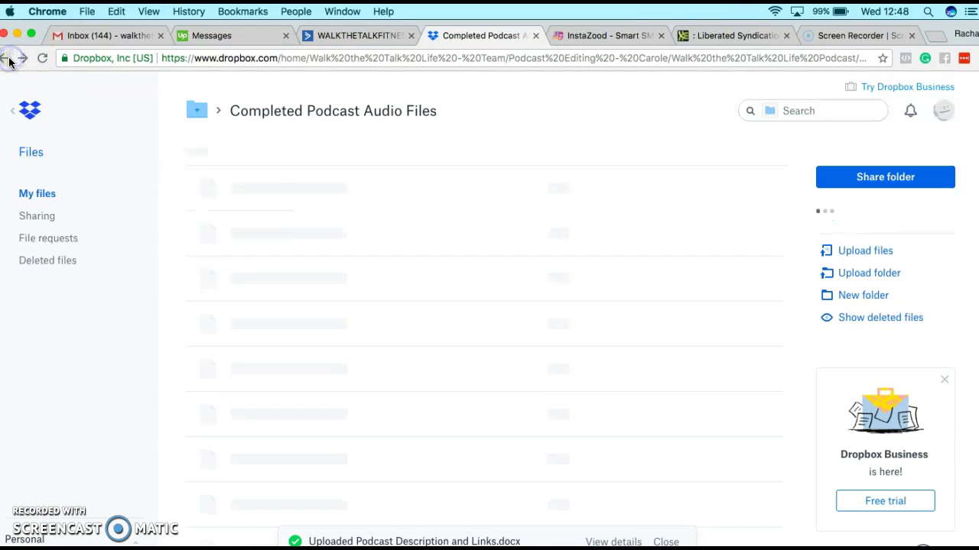
click(9, 60)
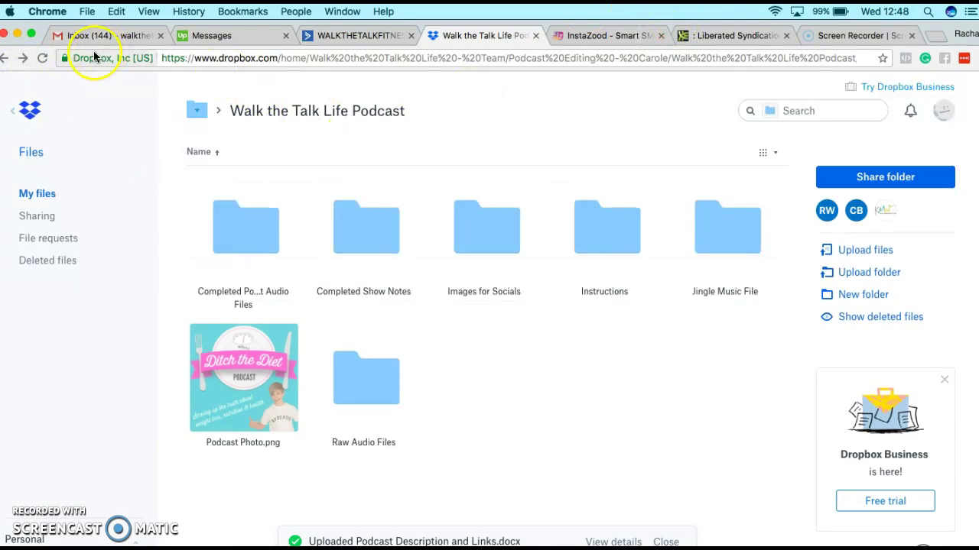
click(23, 59)
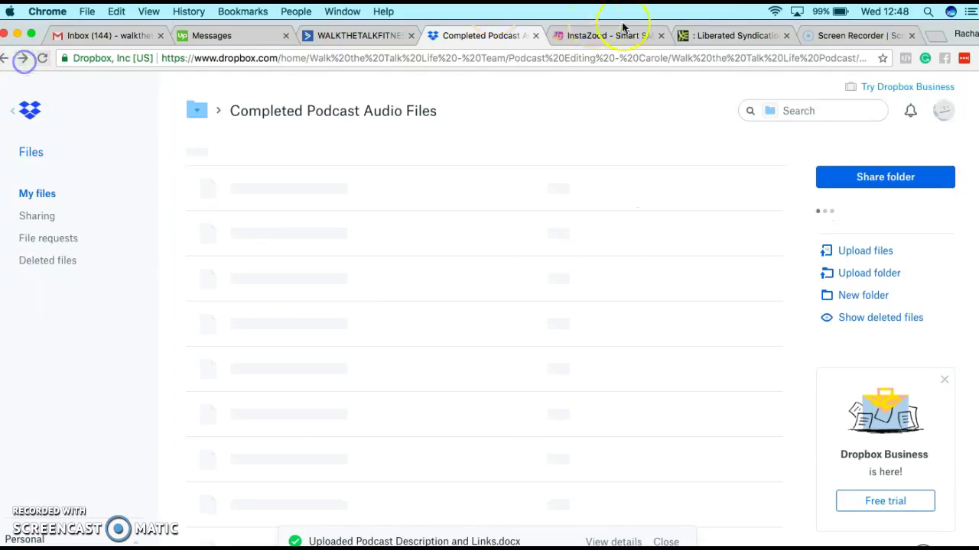
Switch to Libsyn and start adding a new podcast episode
click(720, 41)
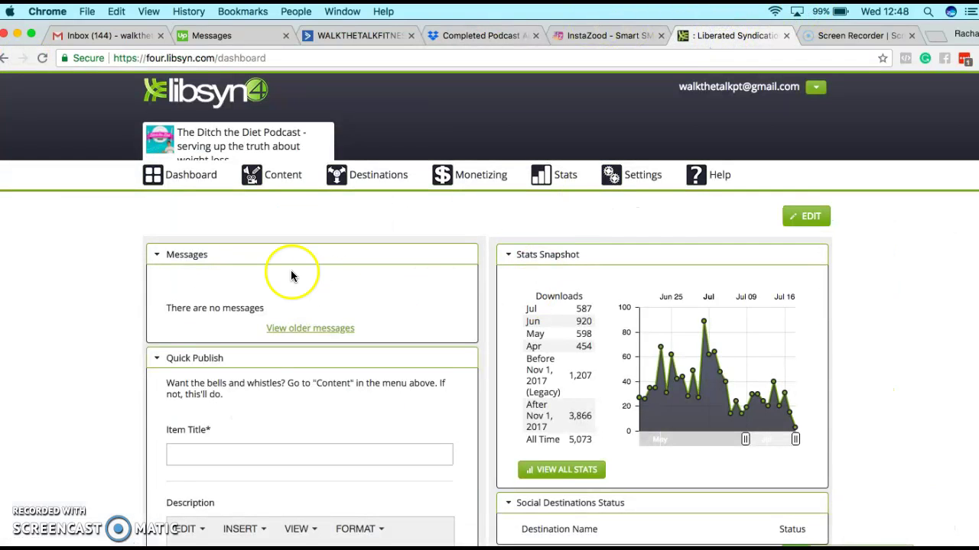
mouse_move(283, 175)
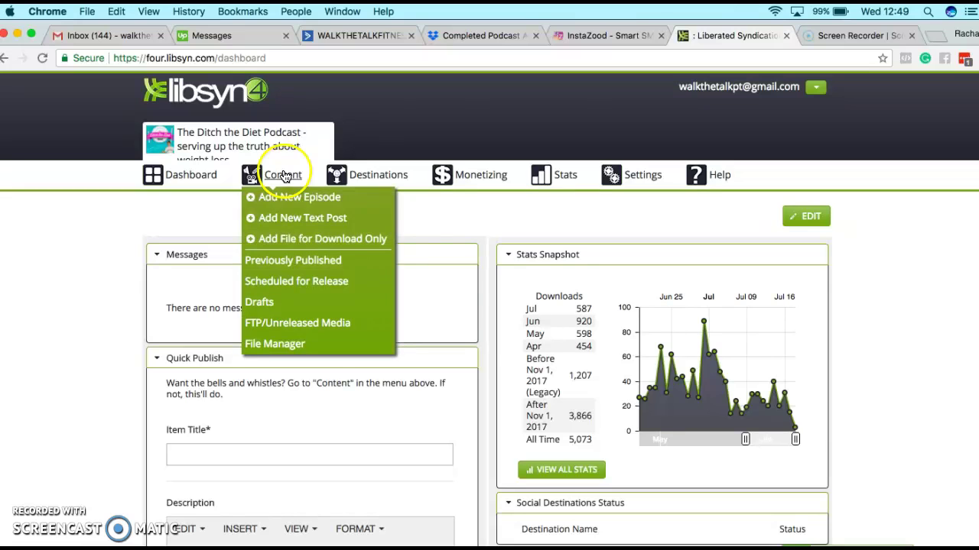
click(286, 198)
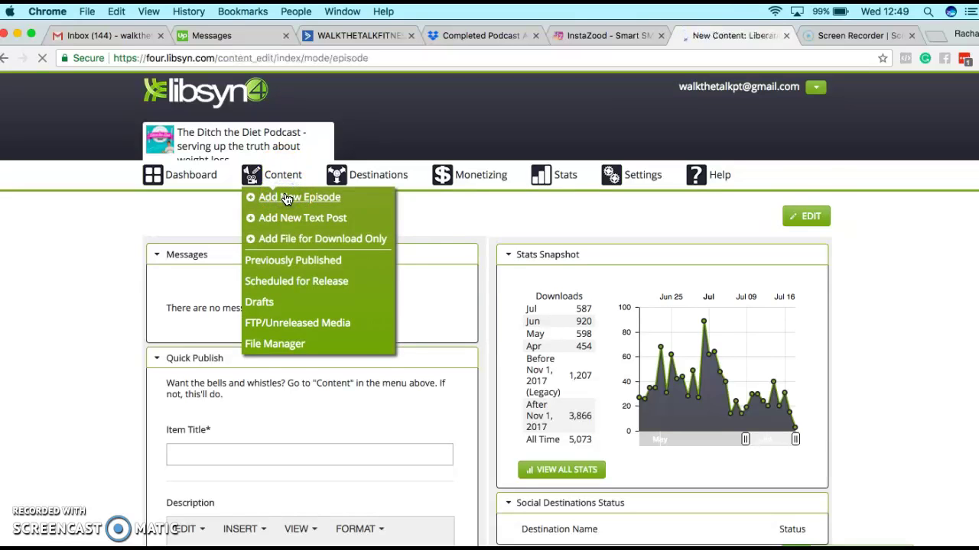
Add a media file to the episode from Dropbox cloud storage and search the chooser for "episode 33"
scroll(332, 380, down, 10)
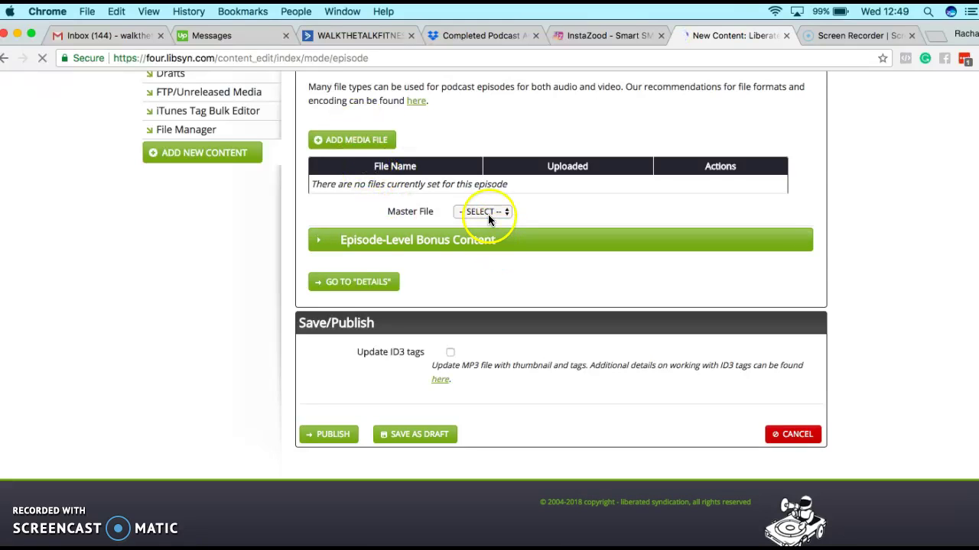
scroll(419, 211, up, 1)
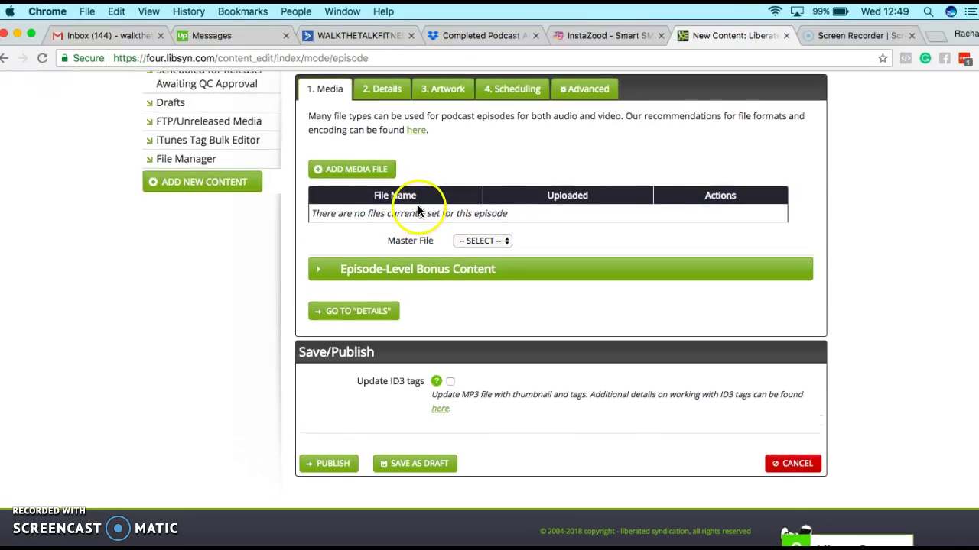
click(380, 171)
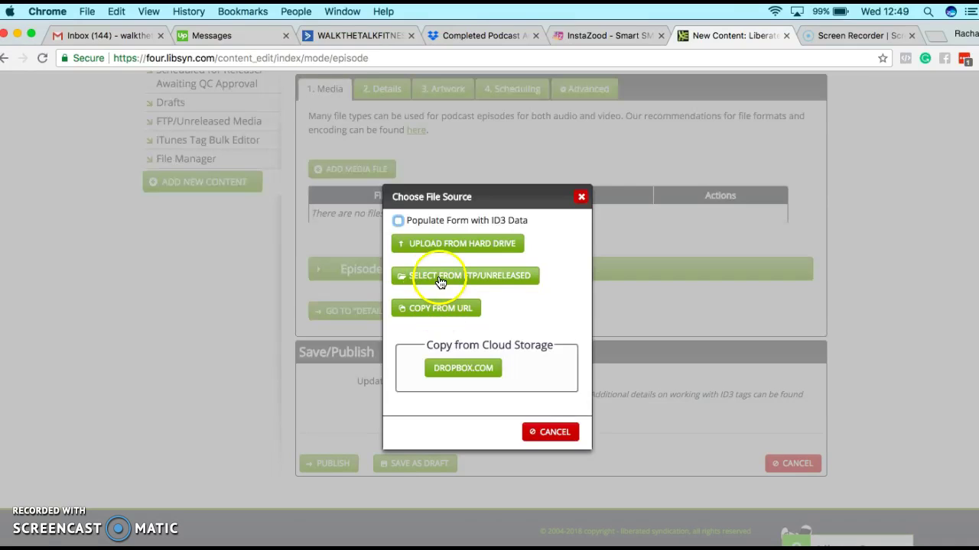
click(457, 369)
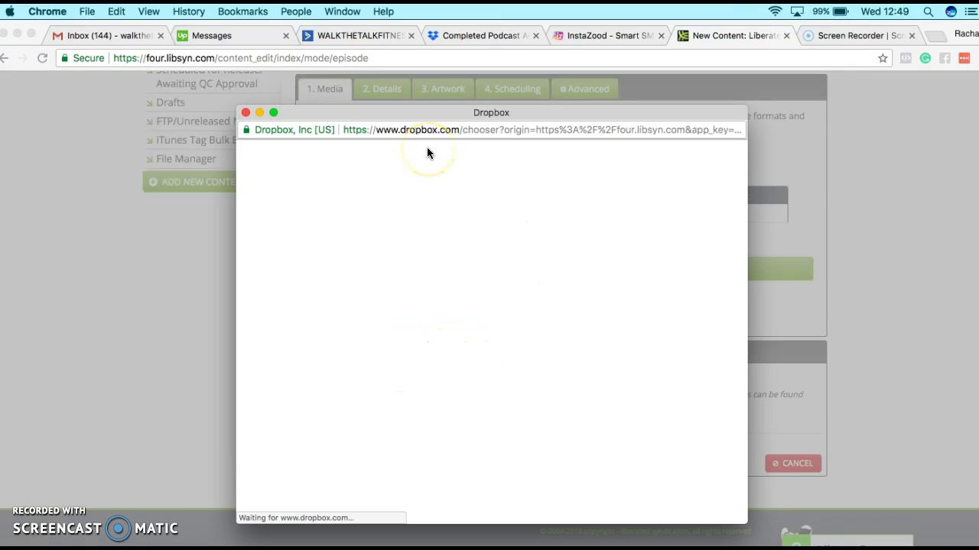
scroll(541, 254, down, 3)
scroll(535, 237, up, 4)
text(episode 33)
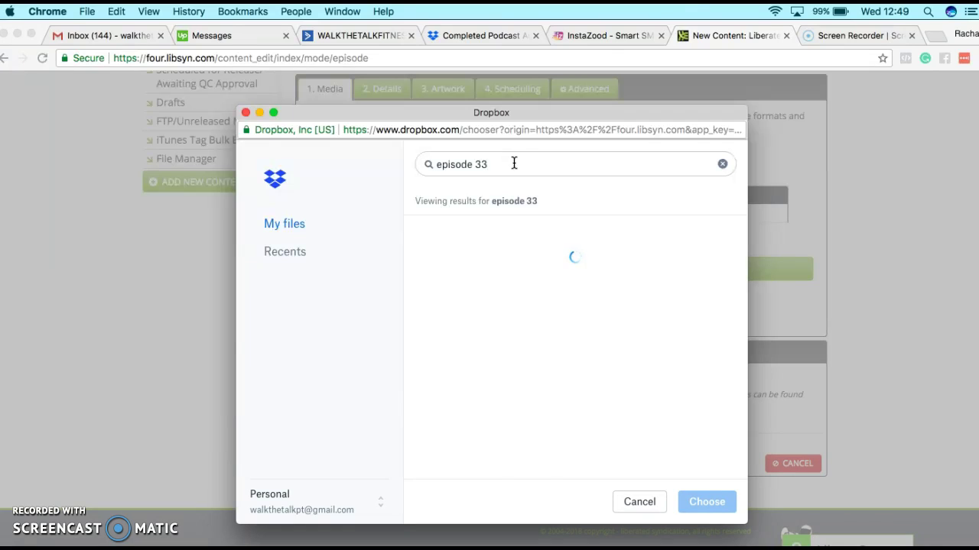
click(408, 168)
Choose the audio file in the Episode 33 folder under Completed Podcast Audio Files as the episode's media
scroll(534, 245, down, 2)
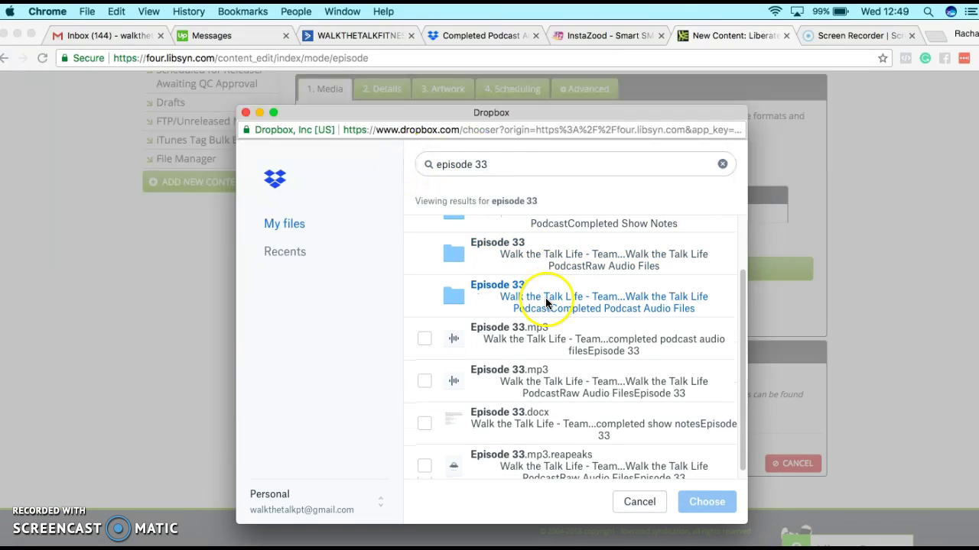
click(460, 298)
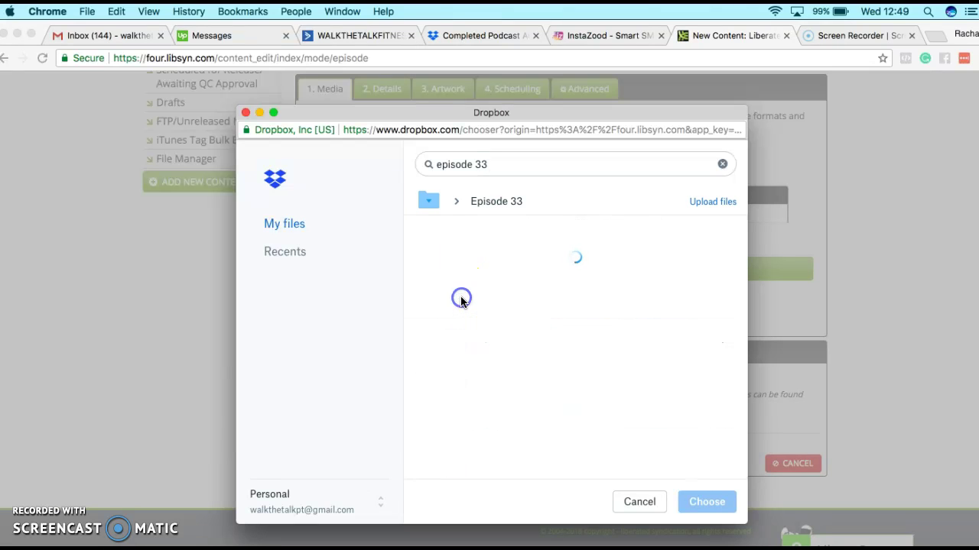
click(423, 238)
click(706, 502)
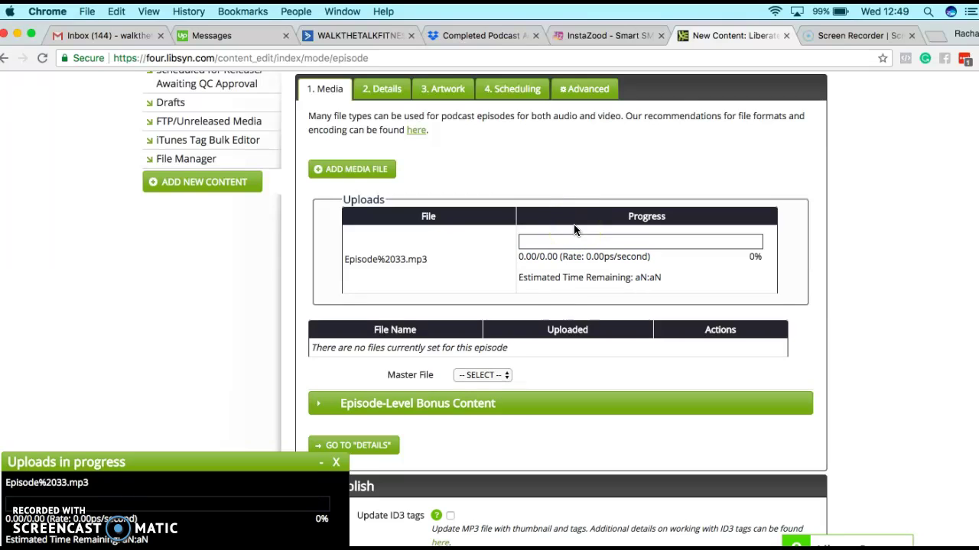
Once the audio upload completes, go to the episode's details and begin the title with "#33 -"
scroll(603, 281, down, 3)
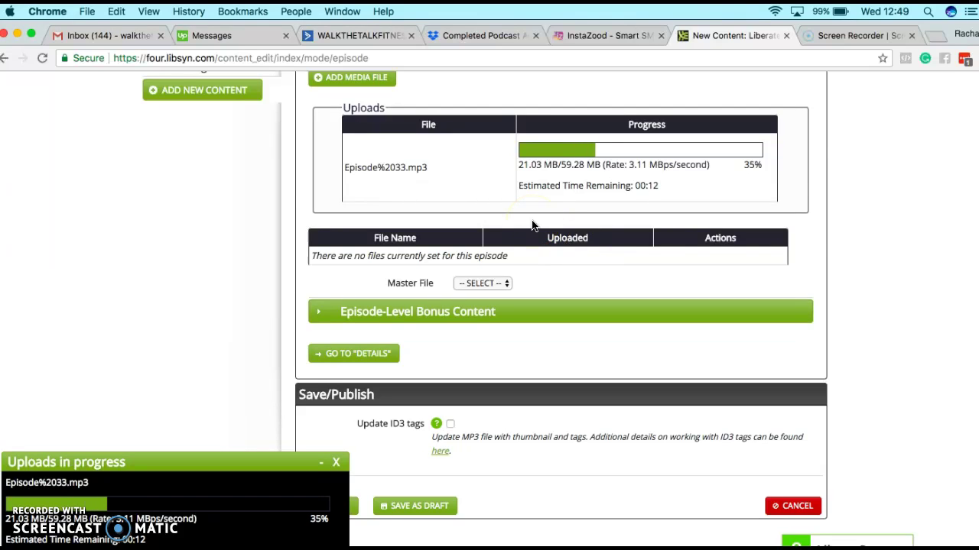
scroll(533, 224, down, 1)
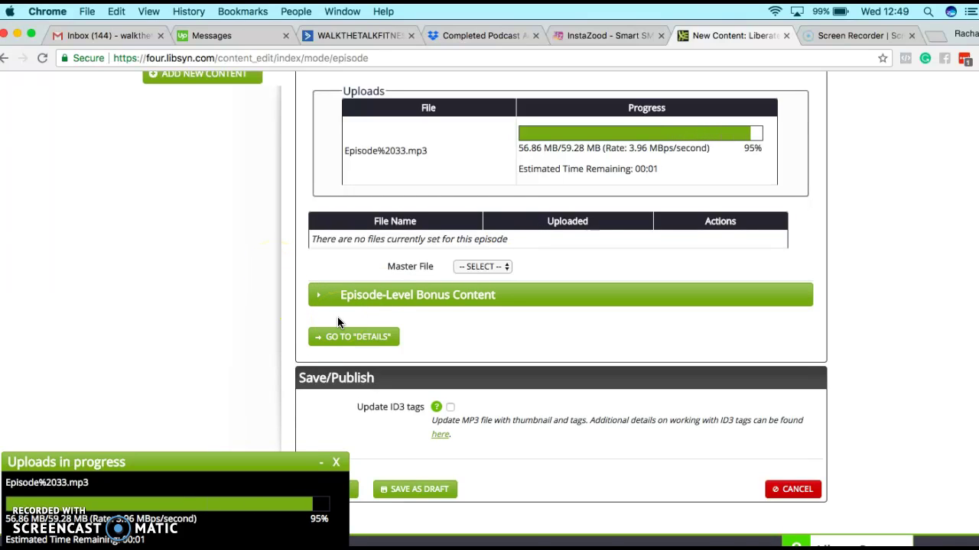
click(361, 328)
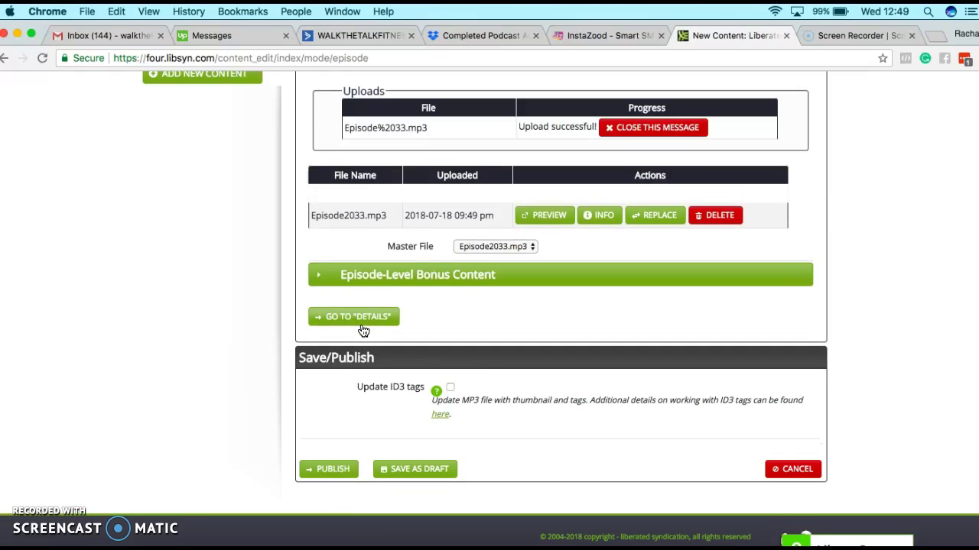
click(362, 305)
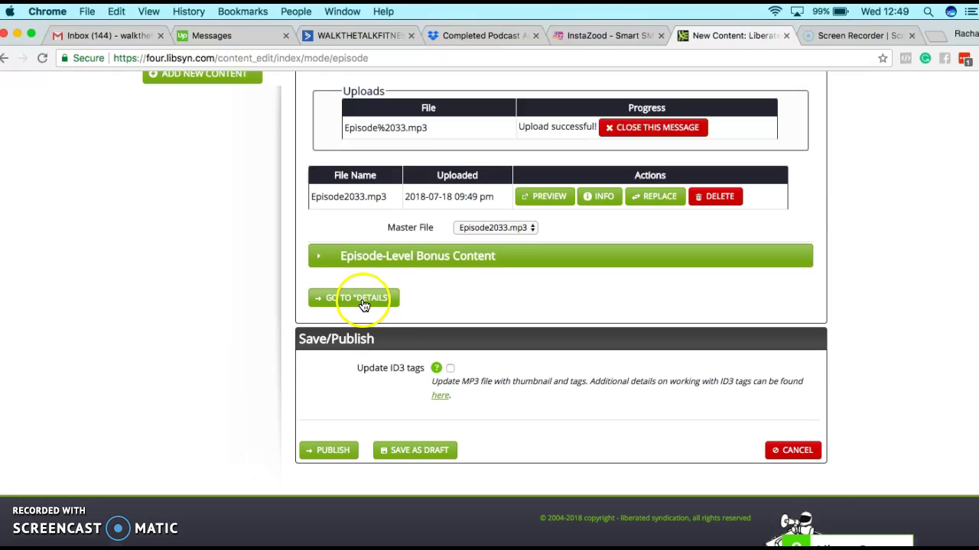
click(511, 121)
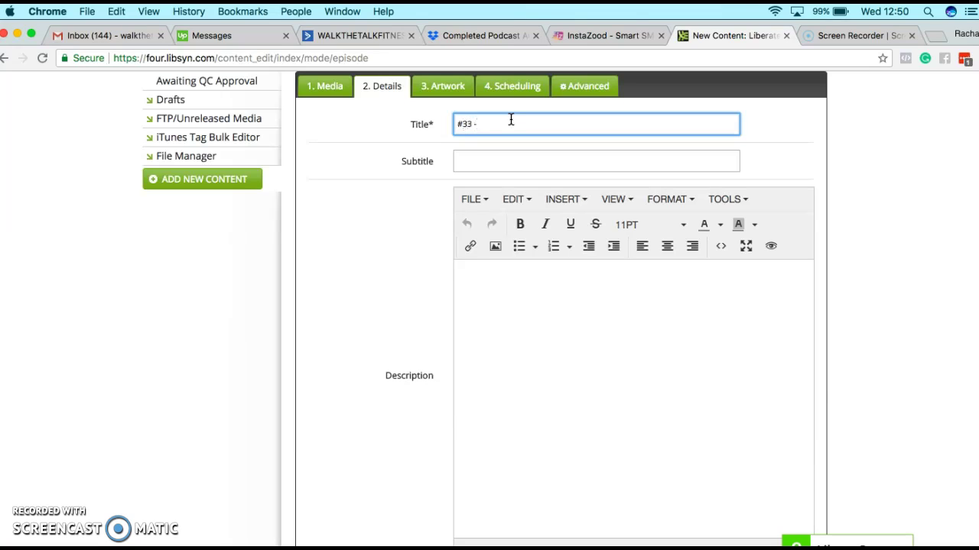
Switch to Dropbox and check the Episode 33 folder under Raw Audio Files for the episode title
click(444, 31)
click(6, 61)
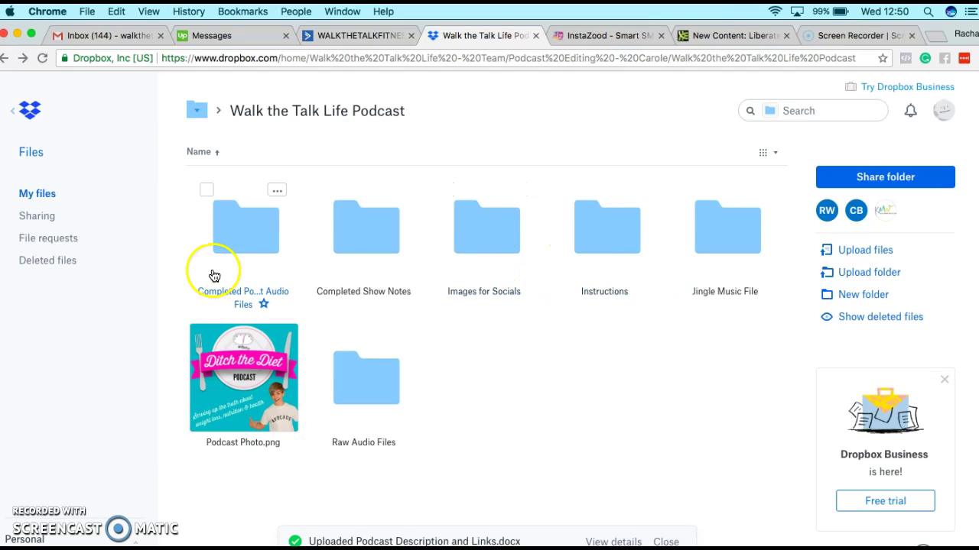
click(368, 399)
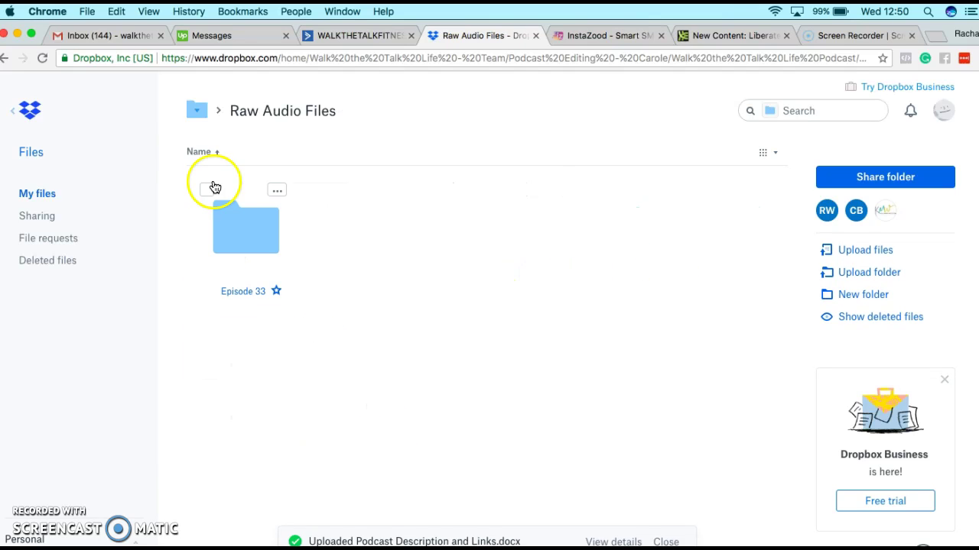
click(244, 231)
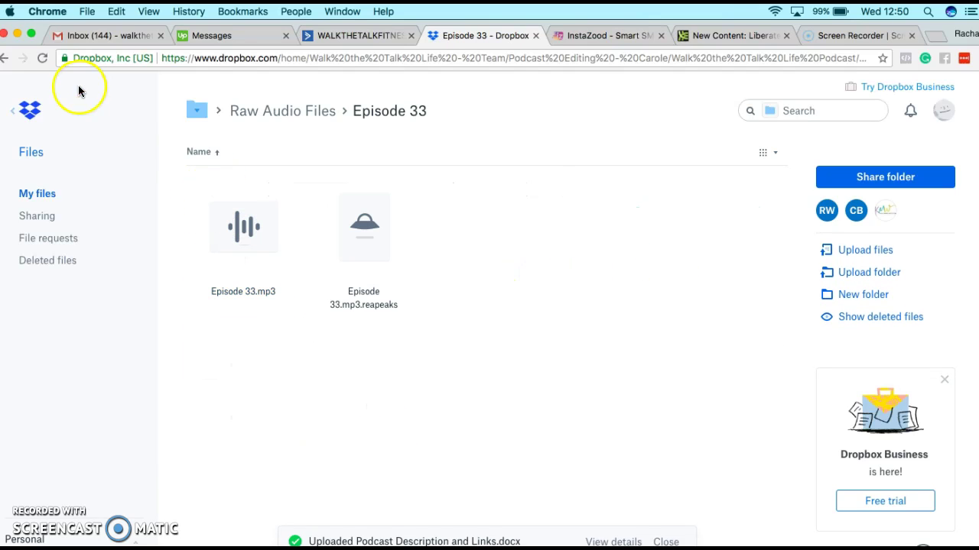
click(6, 60)
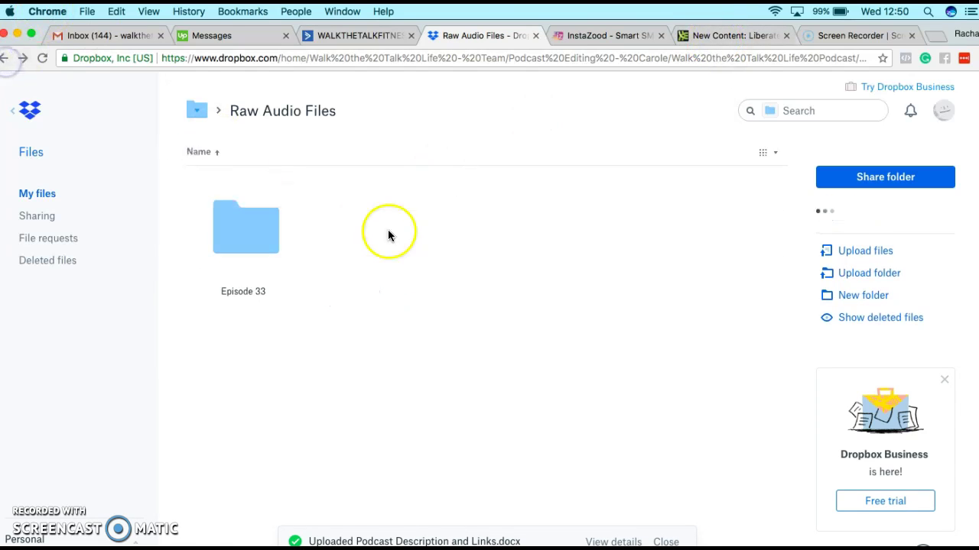
click(7, 61)
Open Blog Title.png from the Episode 33 folder in Images for Socials to read the episode title
click(485, 243)
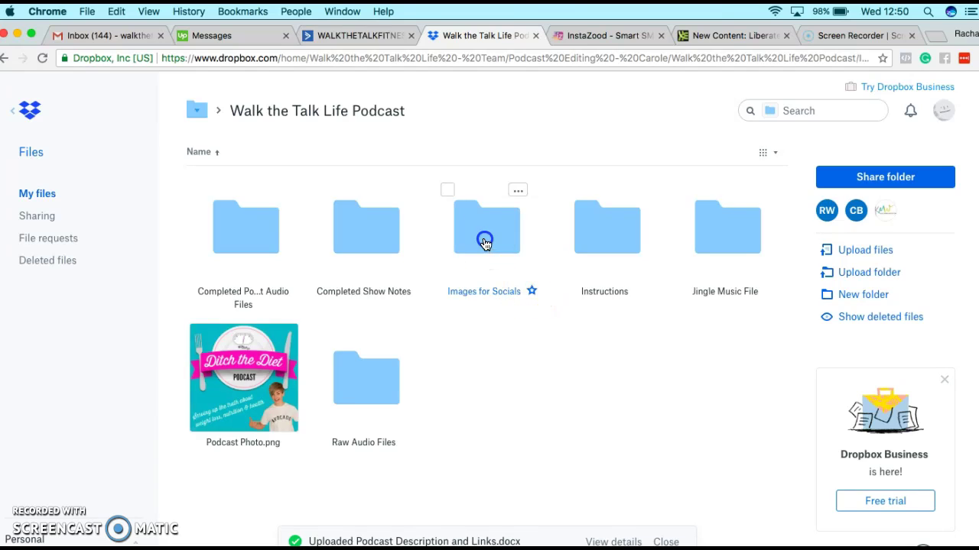
click(236, 262)
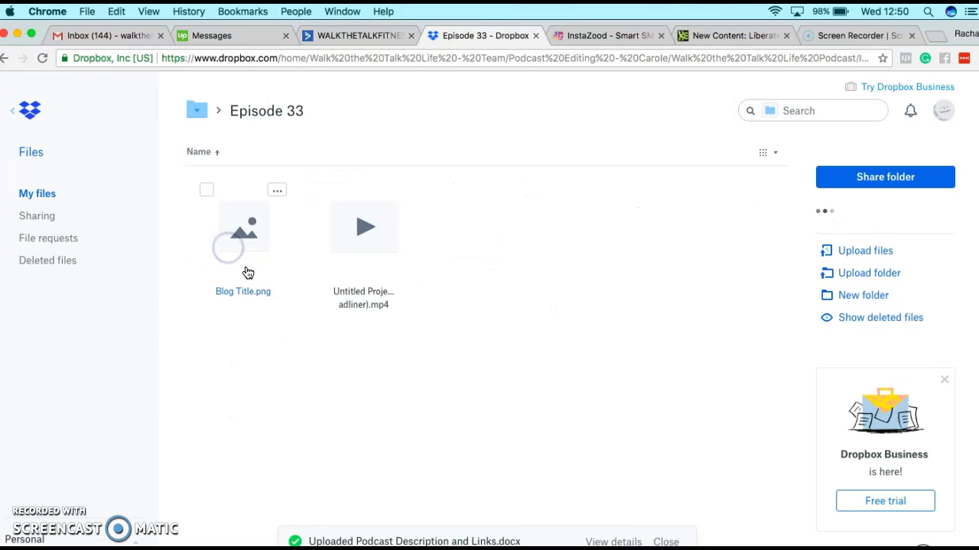
click(251, 243)
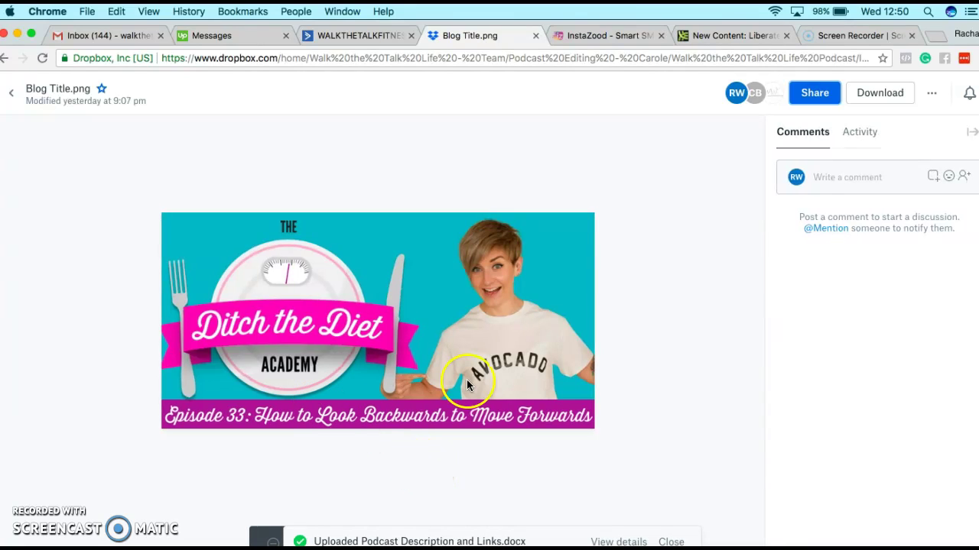
Return to Libsyn and complete the episode title as "#33 How to Look Backwards to Move Forwards"
click(753, 35)
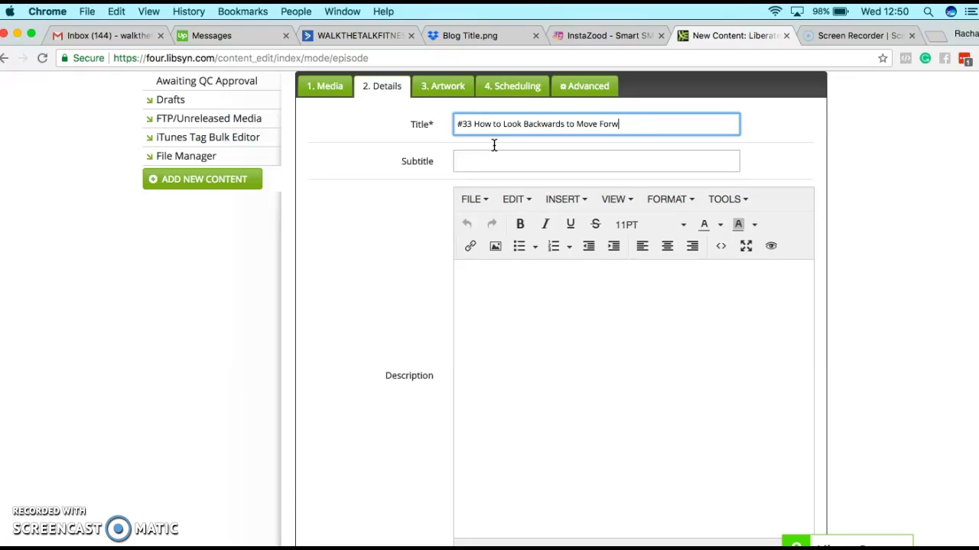
text(rds)
click(530, 346)
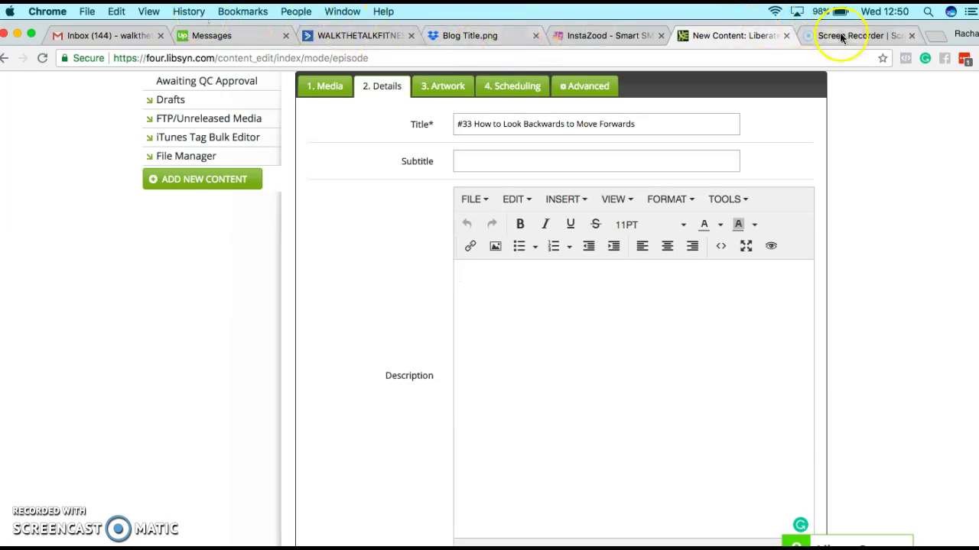
Switch back to Dropbox and open Episode 33.docx from the Episode 33 folder in Completed Show Notes
click(483, 34)
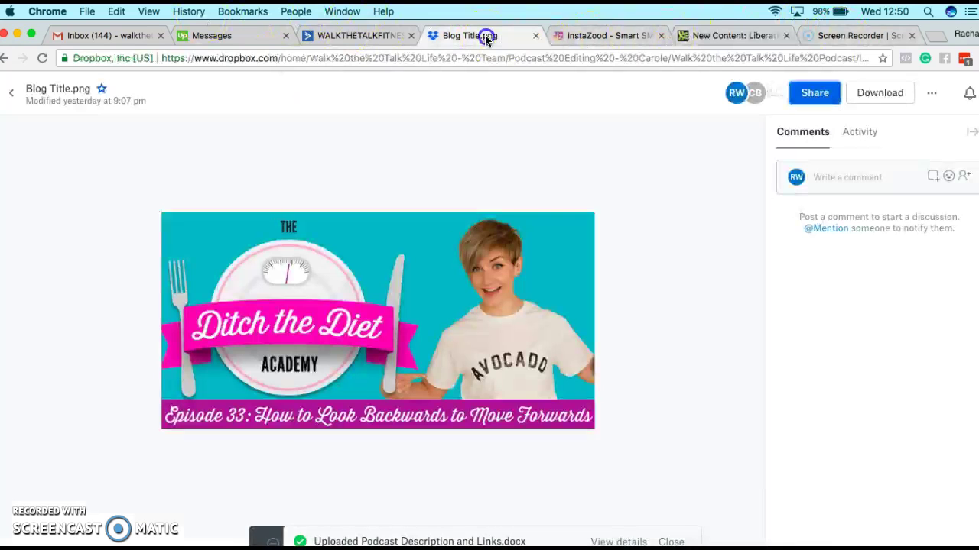
click(5, 60)
click(6, 62)
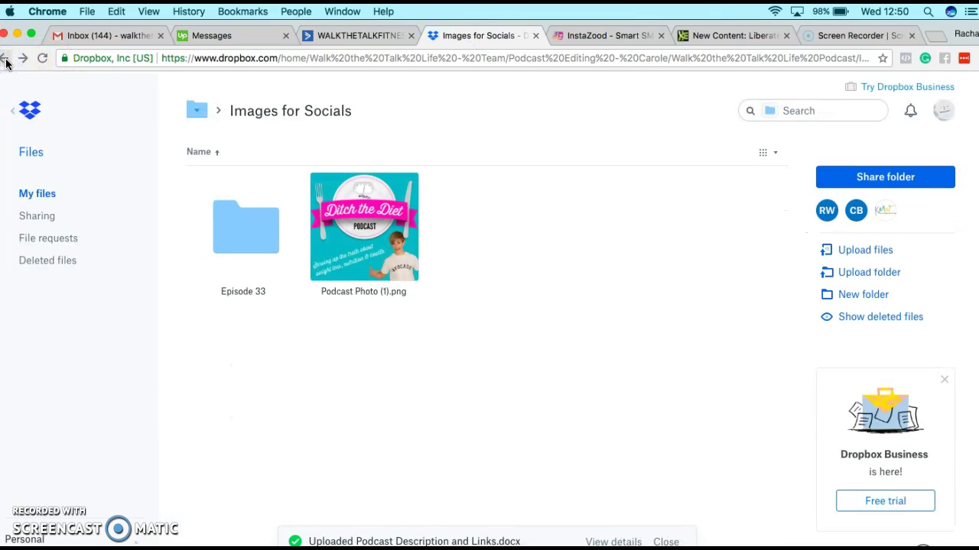
click(5, 61)
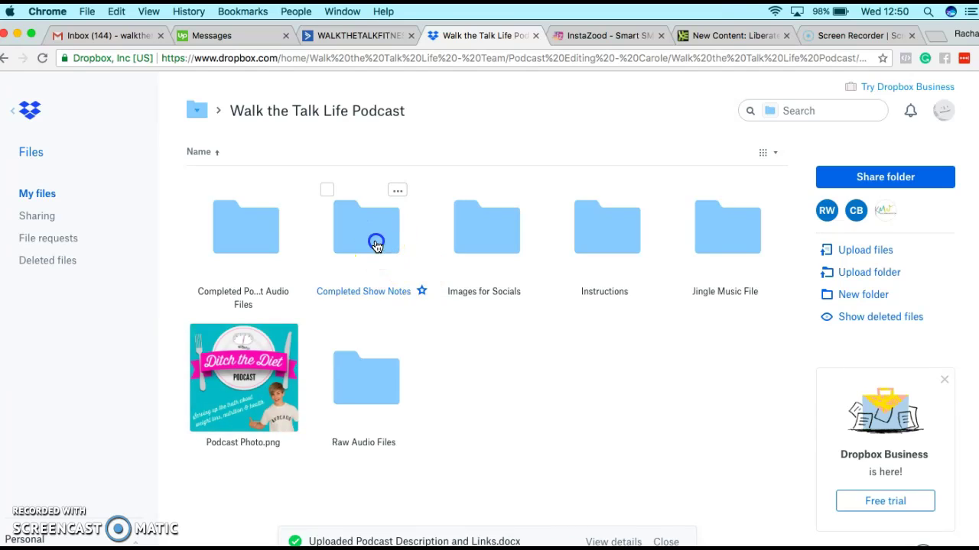
click(376, 243)
click(262, 239)
click(262, 241)
Copy the entire show notes text in Episode 33.docx, from the Episode 33 heading down to the Instagram handle
scroll(377, 327, down, 3)
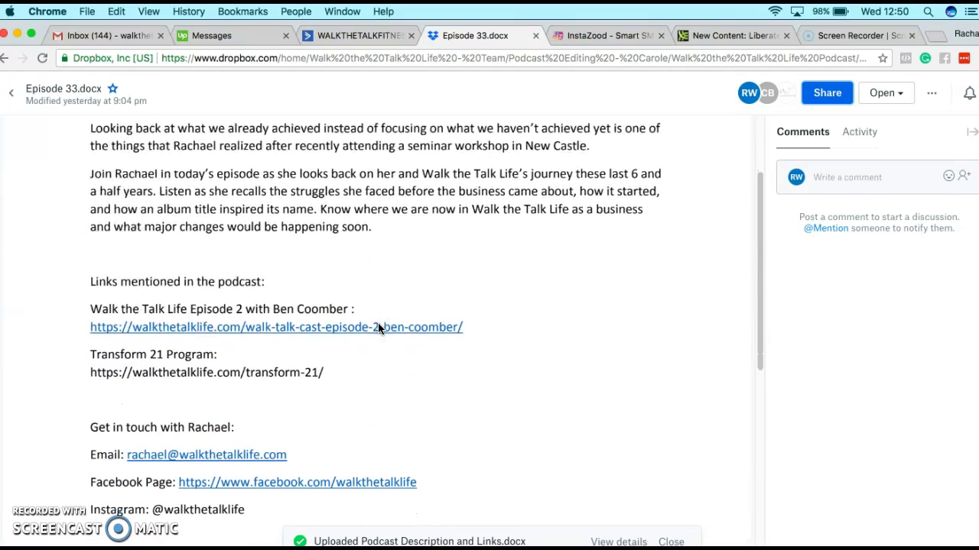
scroll(107, 165, up, 1)
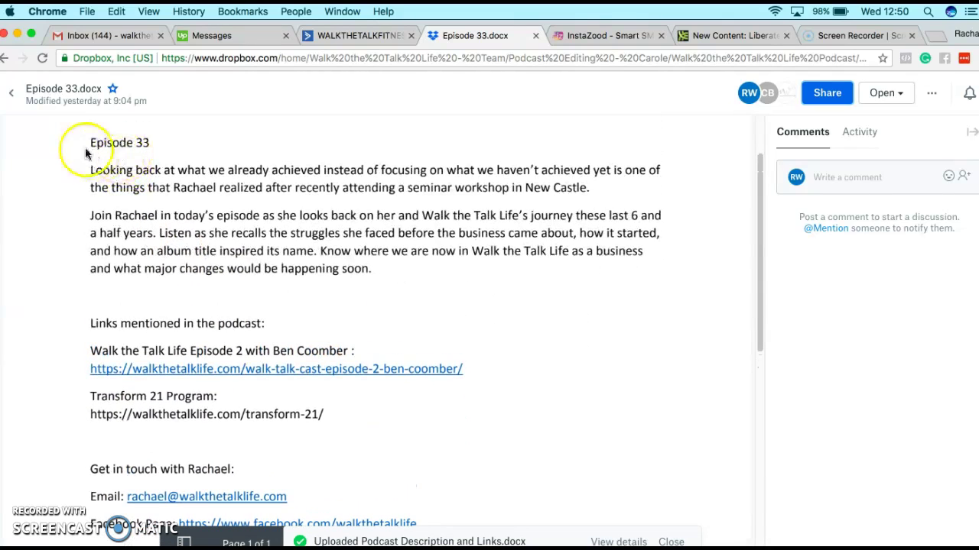
drag(89, 168, 258, 359)
drag(292, 430, 304, 470)
key(super+a)
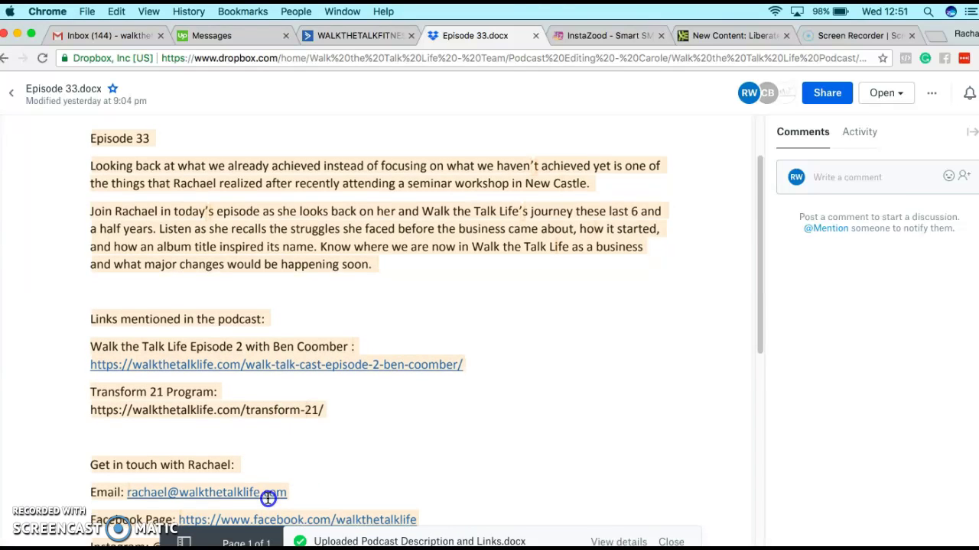
click(269, 511)
scroll(268, 501, down, 2)
key(super+a)
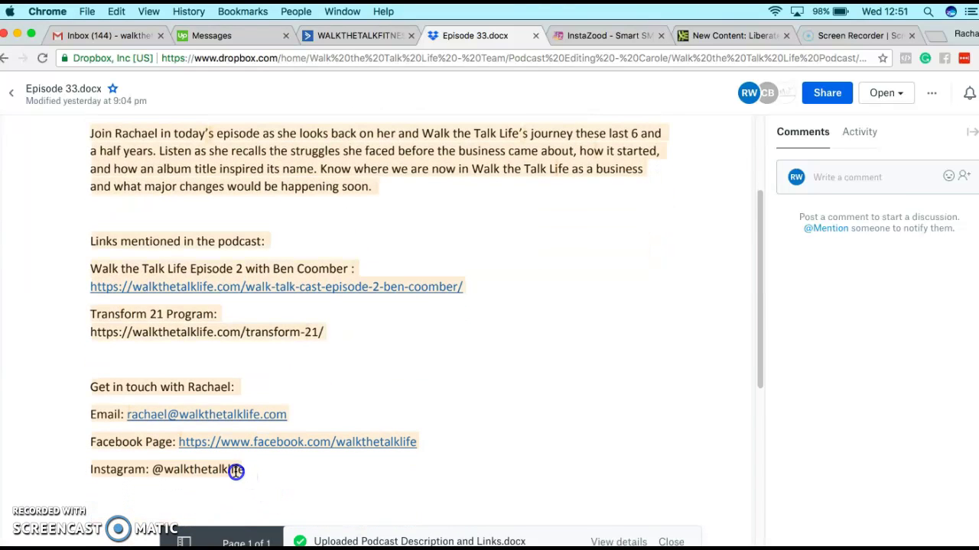
key(super+c)
Switch to Libsyn and paste the copied show notes into the episode's description
click(750, 35)
click(515, 284)
key(super+v)
scroll(512, 356, up, 15)
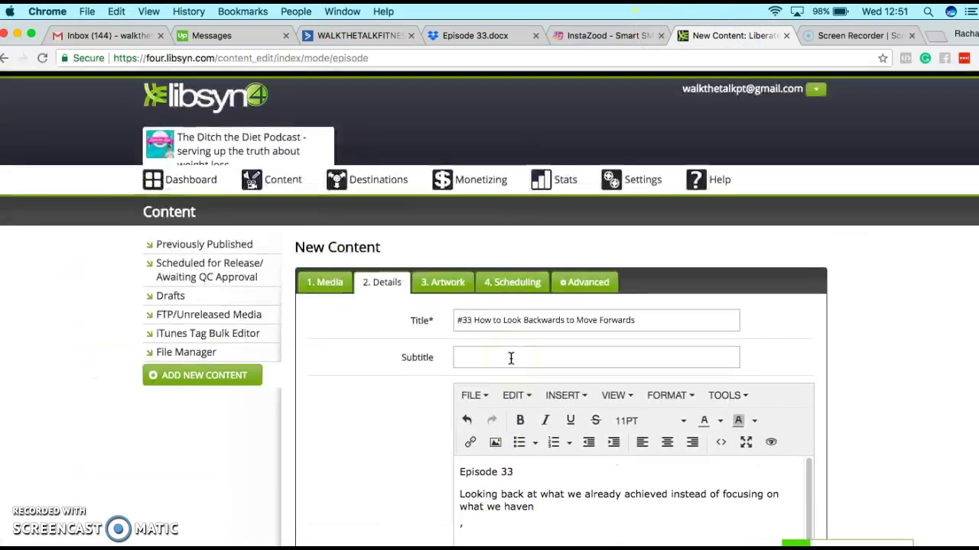
Rejoin the broken lines of the description's first paragraph into one paragraph and correct "New Castle" to "Newcastle"
scroll(411, 421, down, 2)
scroll(411, 420, down, 1)
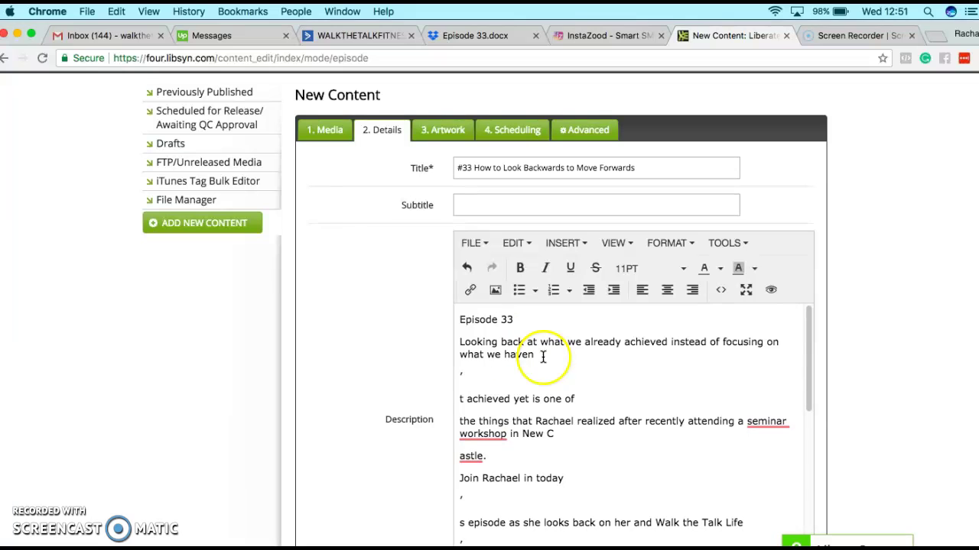
key(Delete)
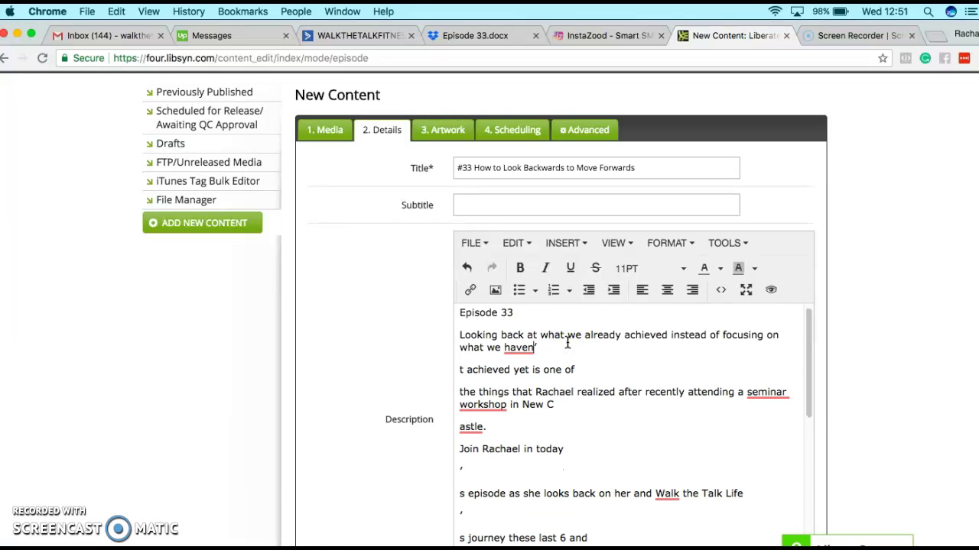
key(Delete)
click(650, 348)
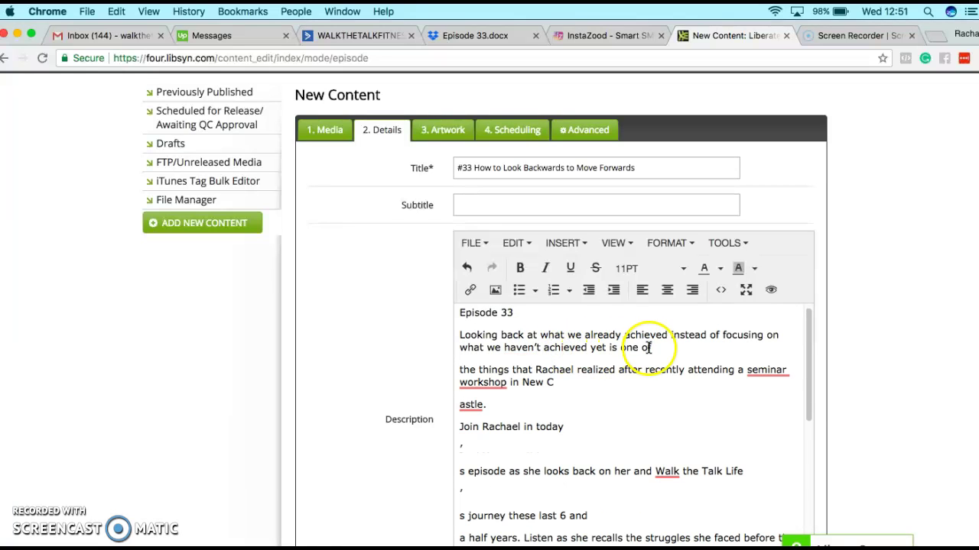
key(Delete)
click(517, 370)
key(BackSpace)
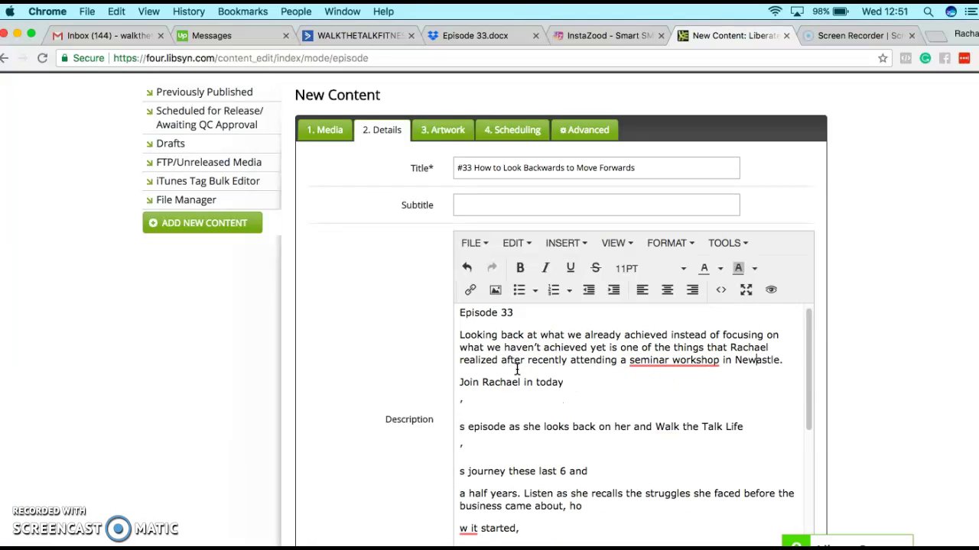
Remove the line breaks around the apostrophes in "today's episode" and "Walk the Talk Life's journey" in the second paragraph
click(583, 386)
key(Delete)
key(Delete)
click(566, 397)
key(Delete)
key(Delete)
Join the remaining broken lines of the second paragraph, from "these last 6 and" through "would be happening soon."
click(695, 388)
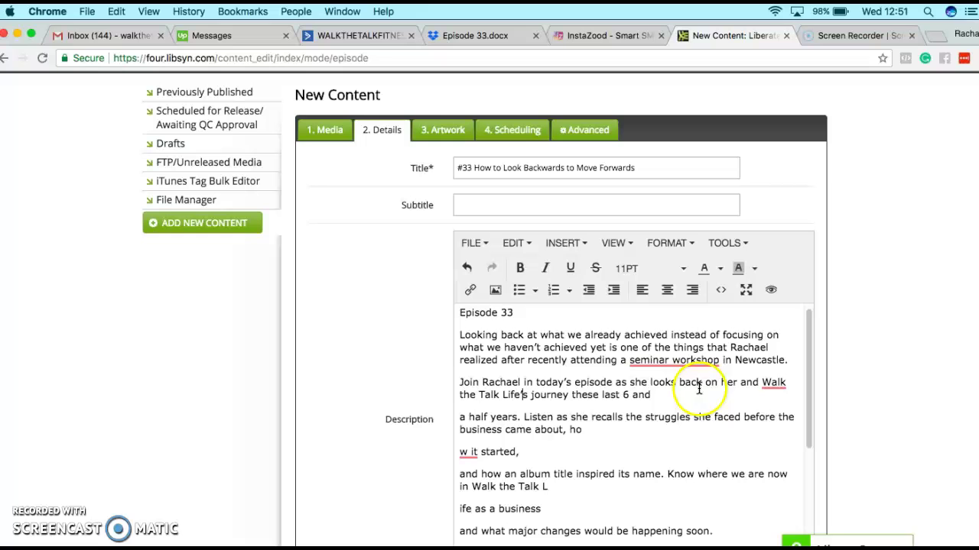
key(Delete)
click(590, 430)
key(Delete)
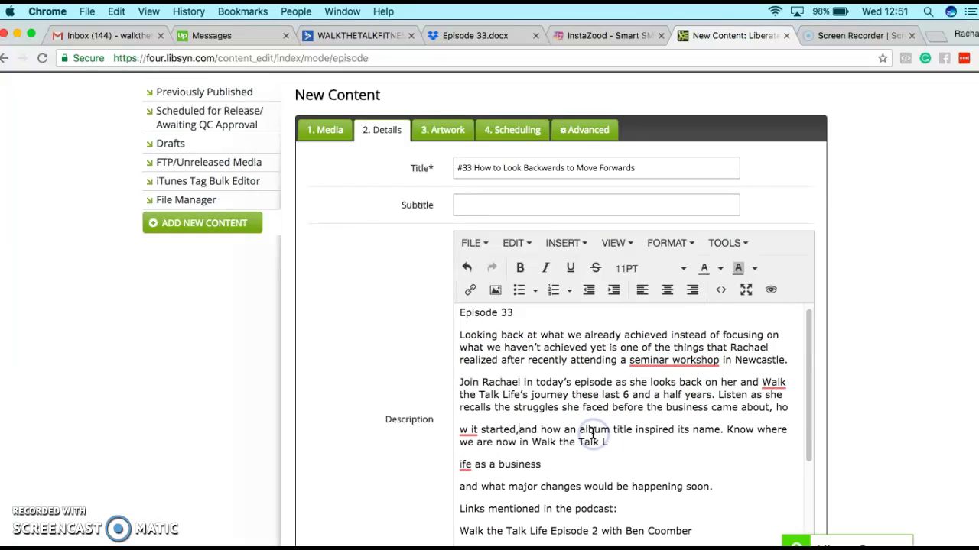
click(789, 407)
key(Delete)
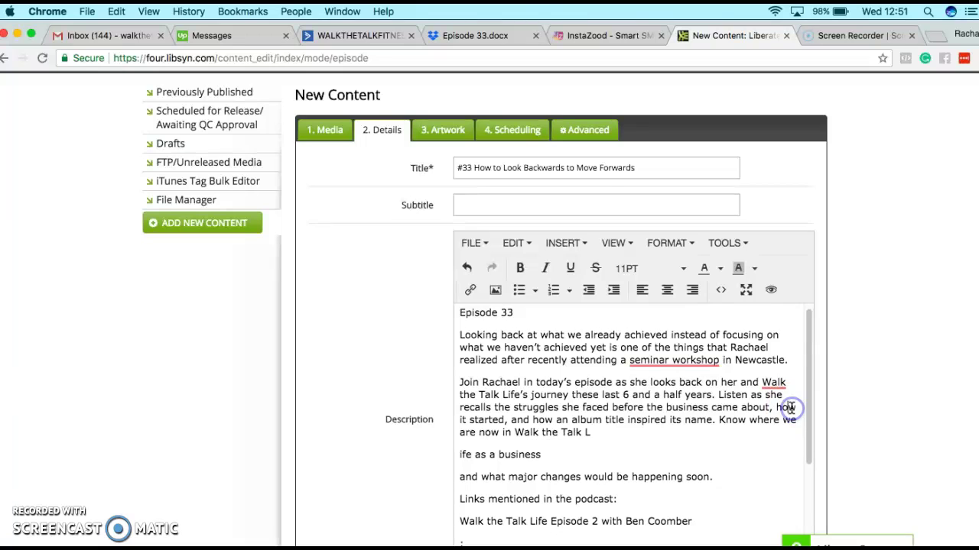
click(604, 430)
key(Delete)
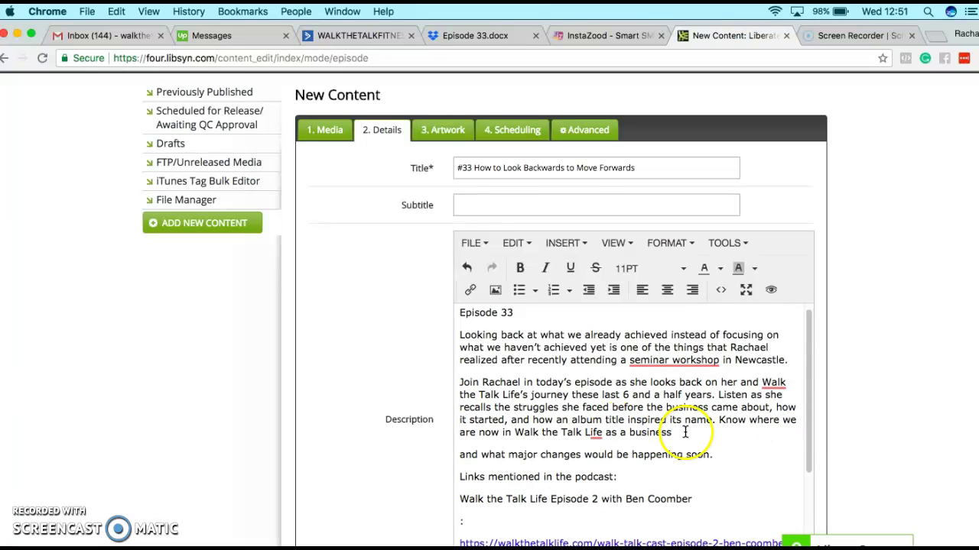
key(Delete)
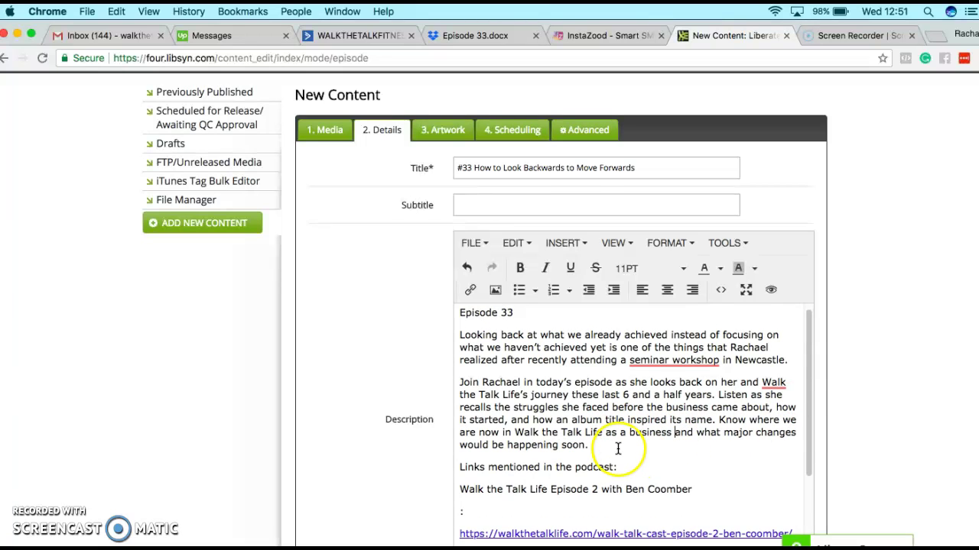
Bring the stray colon up to the end of the "Walk the Talk Life Episode 2" line
scroll(645, 474, down, 1)
scroll(645, 474, down, 1)
click(695, 409)
key(Delete)
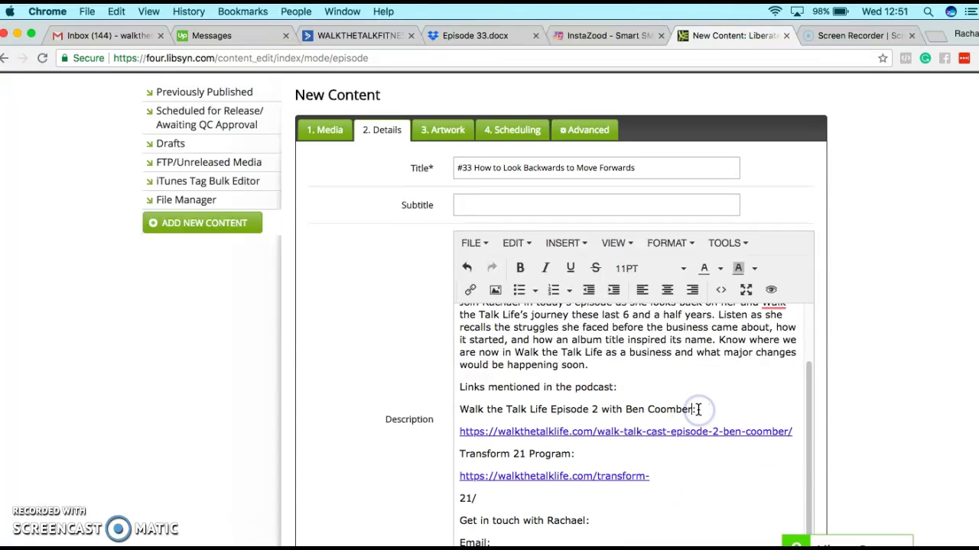
scroll(579, 458, down, 1)
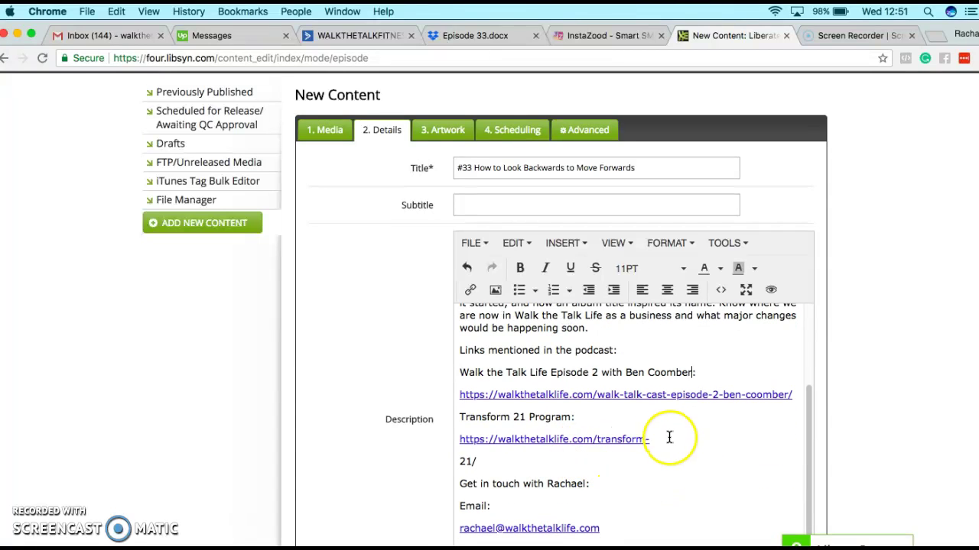
click(478, 463)
key(BackSpace)
key(BackSpace)
key(BackSpace)
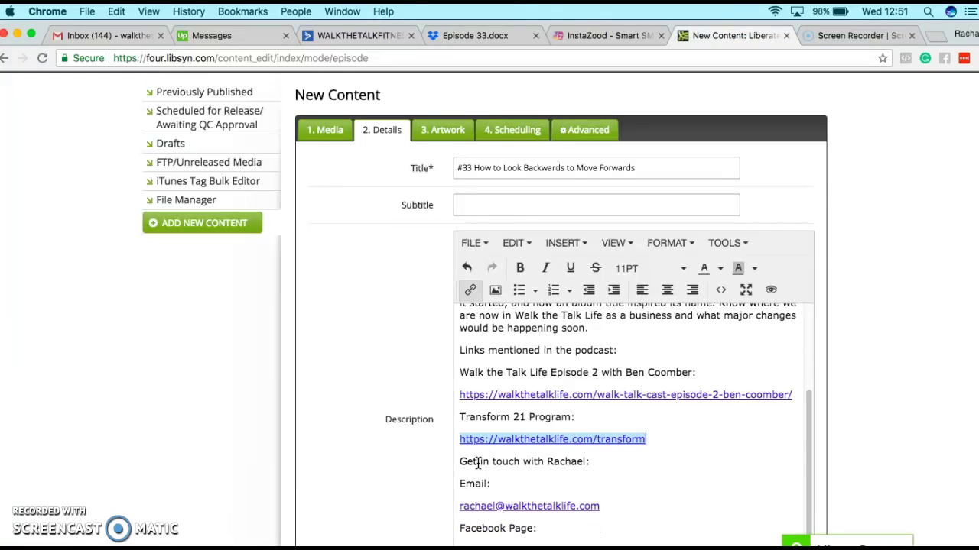
scroll(520, 465, down, 1)
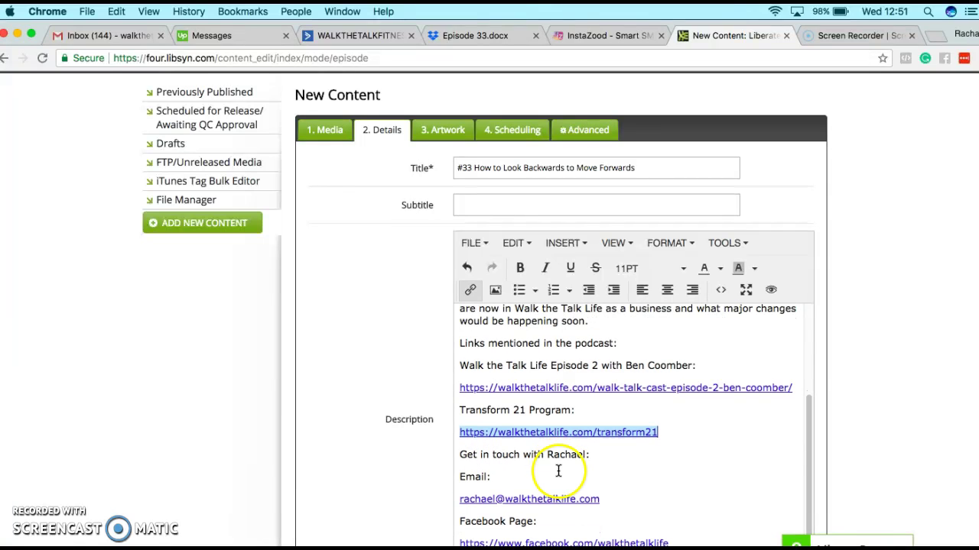
drag(664, 435, 466, 431)
key(super+c)
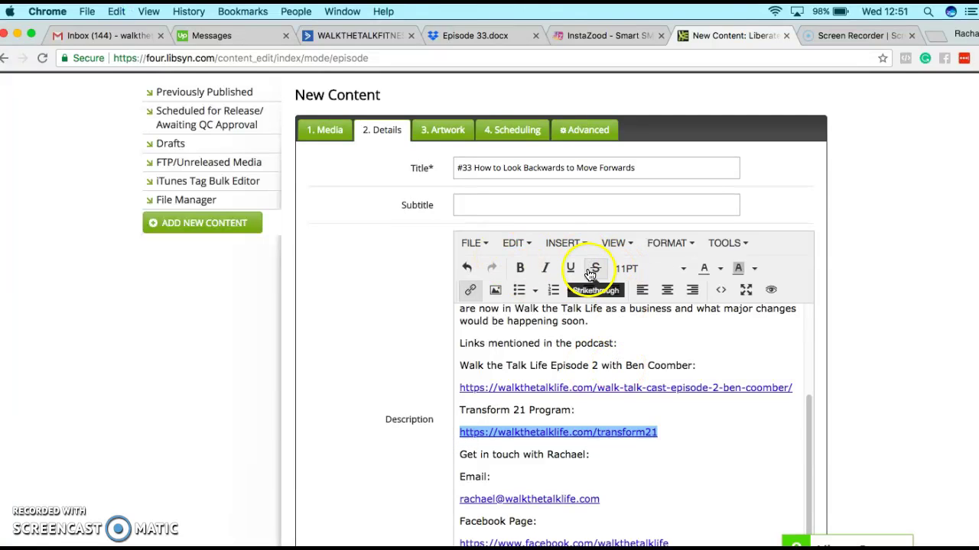
click(470, 290)
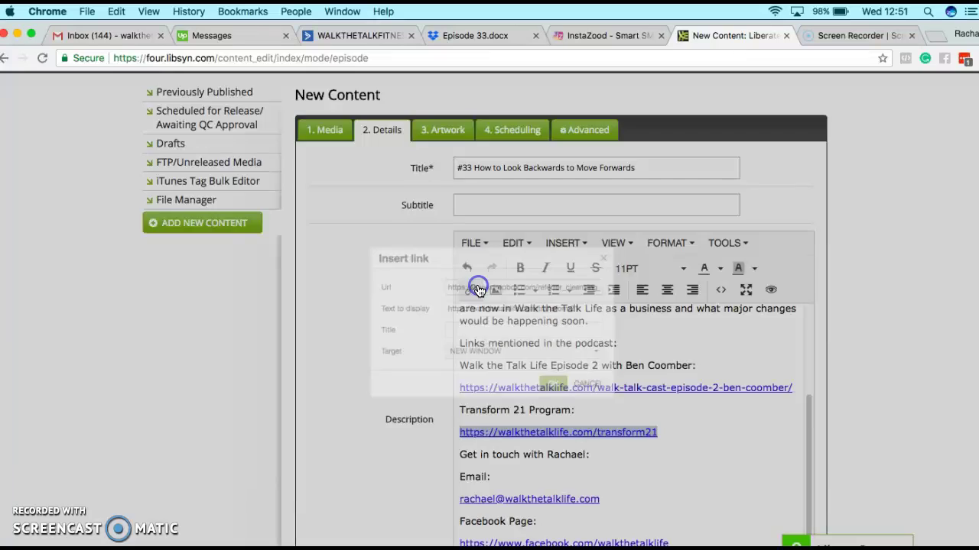
click(550, 304)
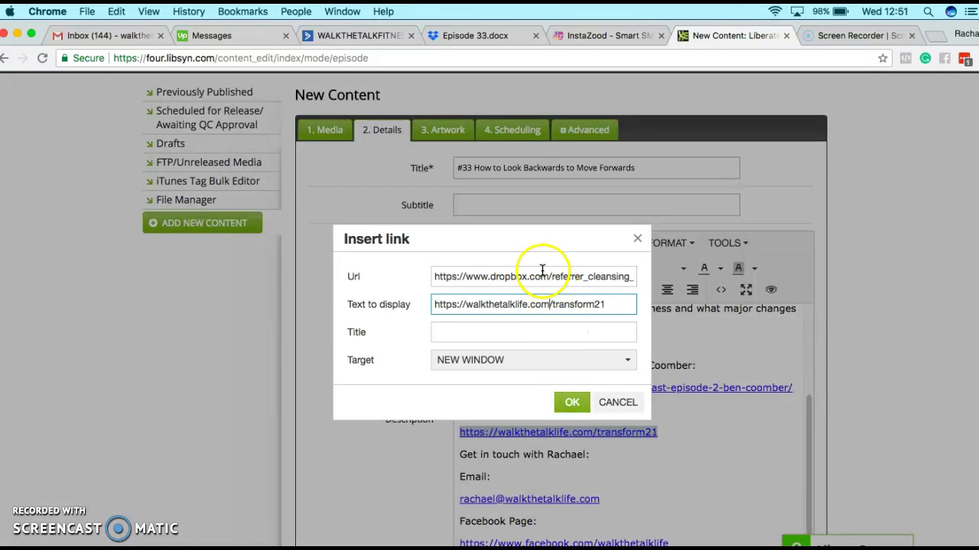
click(528, 277)
key(super+a)
key(super+v)
click(538, 311)
key(super+a)
key(super+c)
key(BackSpace)
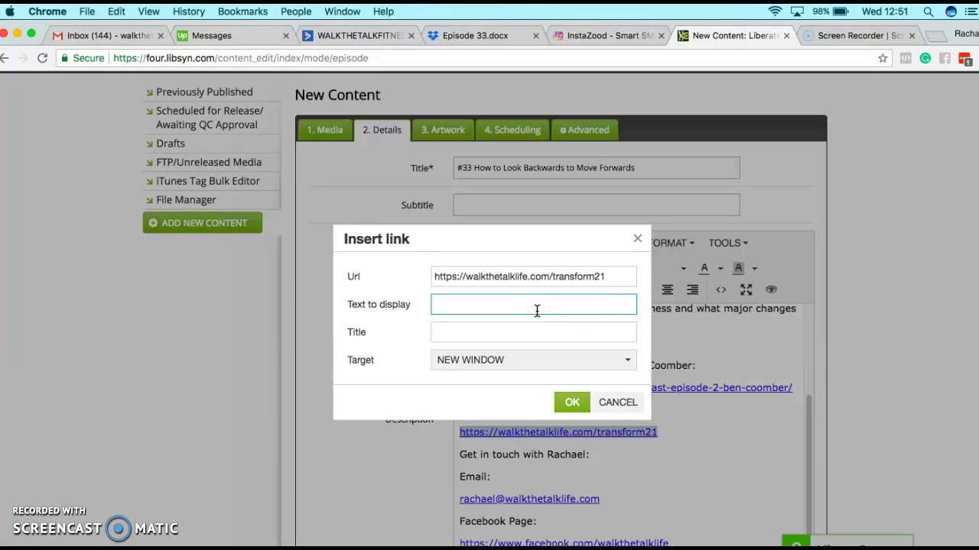
key(super+v)
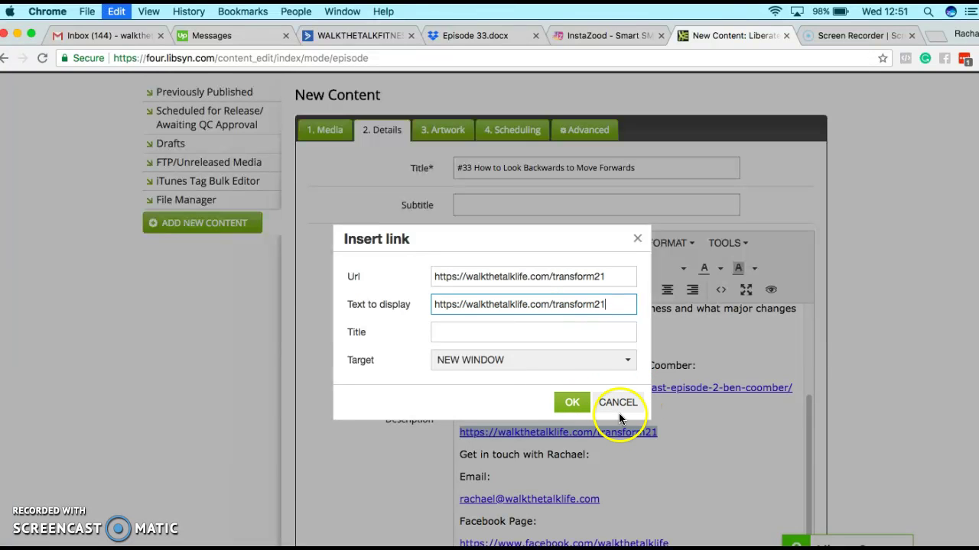
click(572, 406)
click(710, 434)
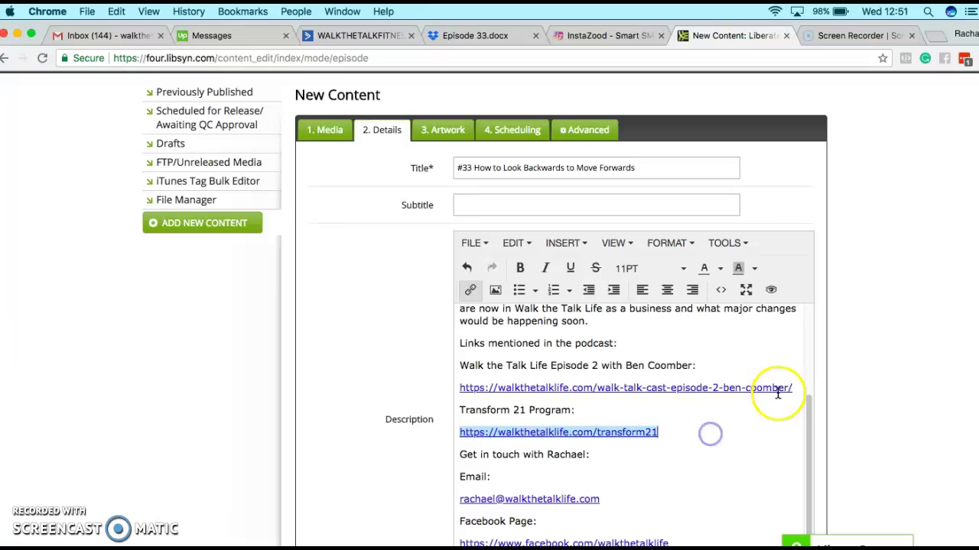
Replace the Dropbox URL behind the Walk the Talk Life Episode 2 link with the walkthetalklife.com address shown in its text
drag(792, 388, 467, 389)
key(super+c)
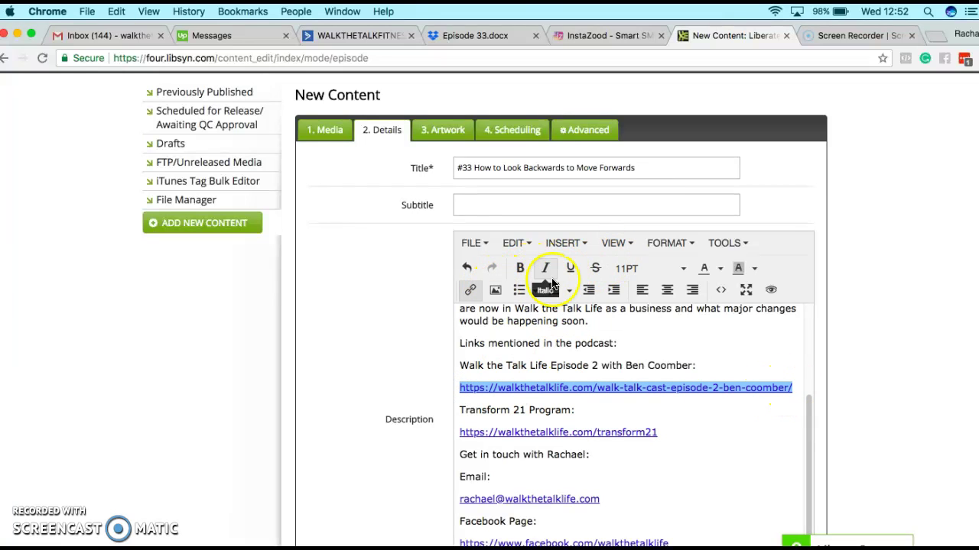
click(470, 289)
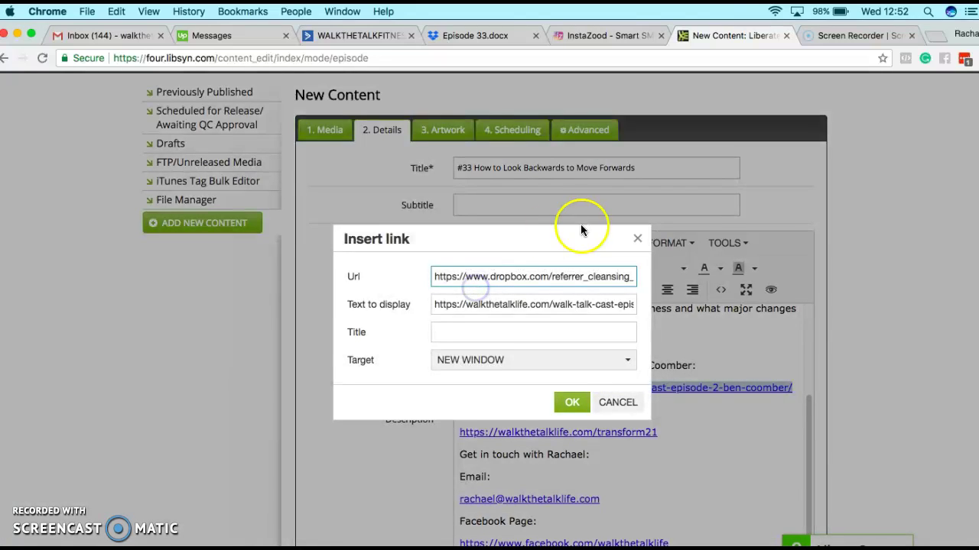
triple_click(556, 276)
key(super+v)
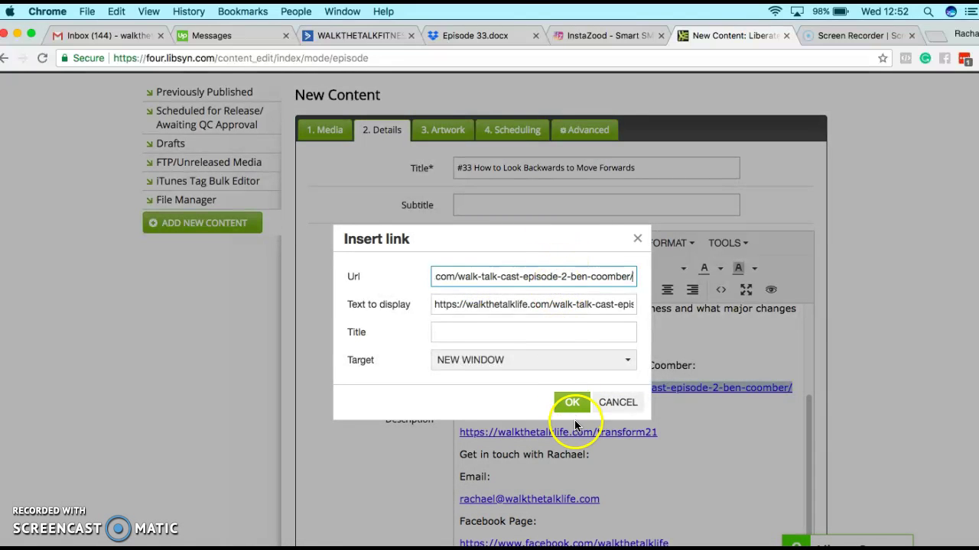
click(569, 401)
Check the target URL of the e-mail link in the contact section and accept its settings
scroll(611, 458, down, 3)
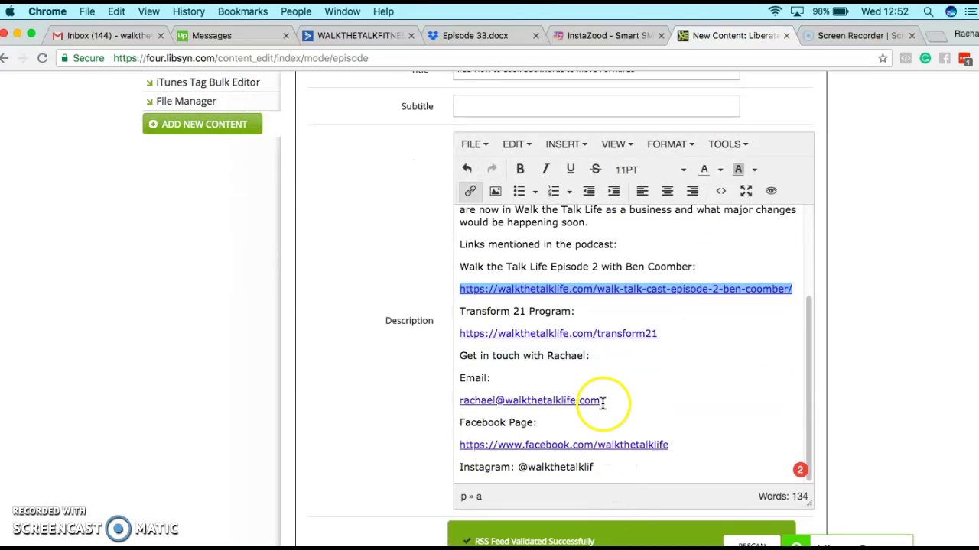
triple_click(571, 400)
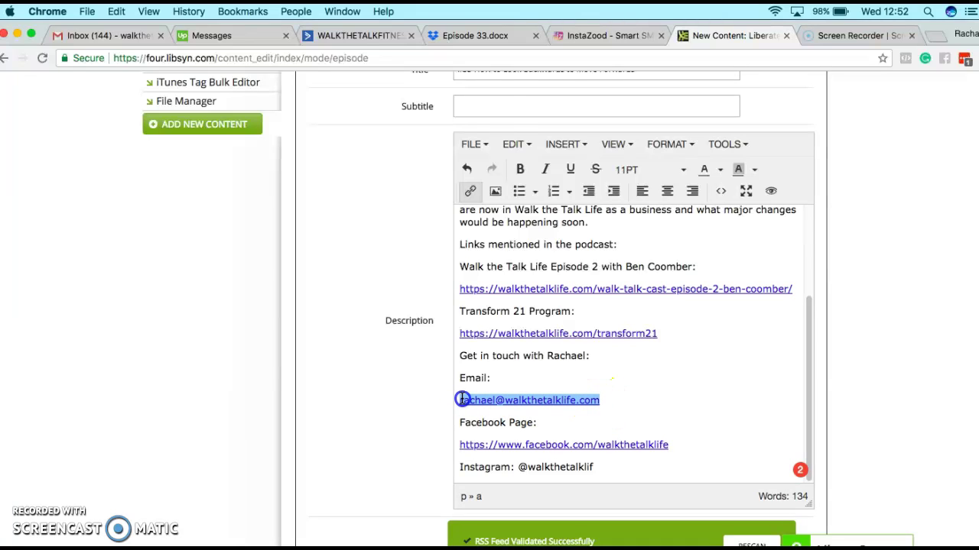
click(470, 192)
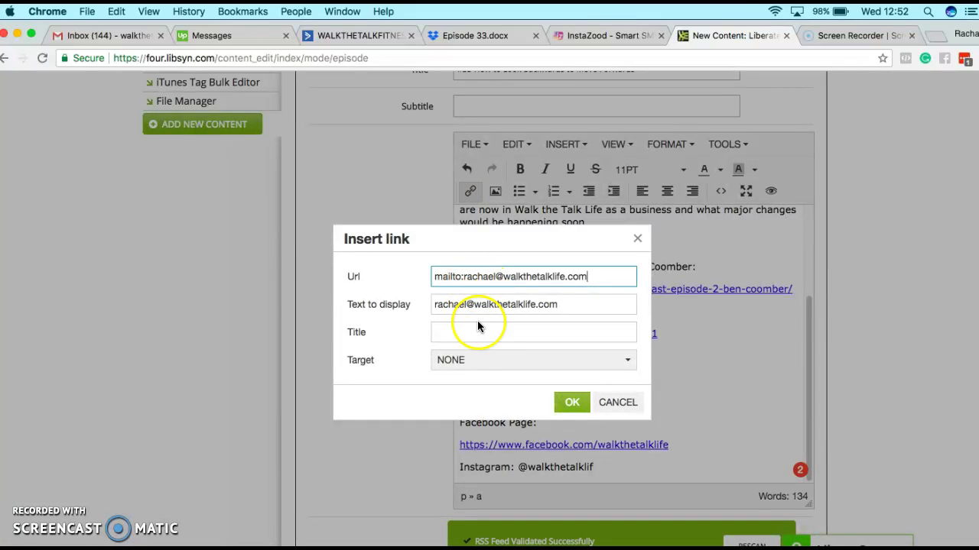
drag(435, 276, 535, 275)
click(542, 276)
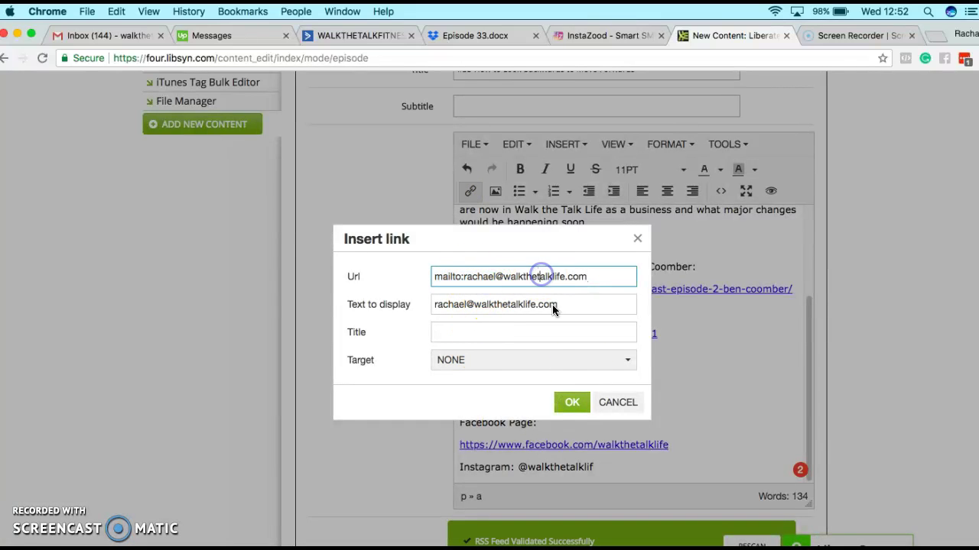
click(573, 403)
scroll(604, 406, down, 1)
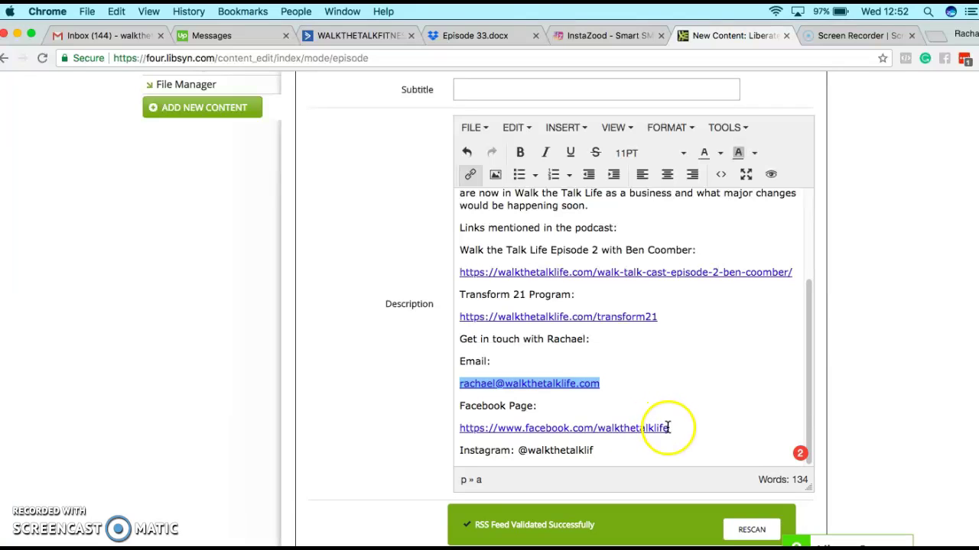
drag(668, 428, 473, 430)
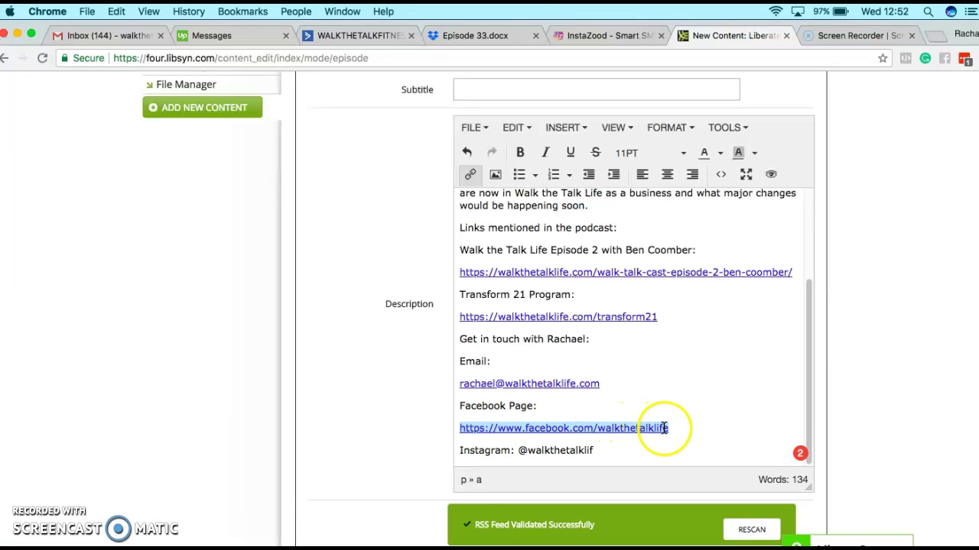
drag(655, 429, 459, 428)
key(super+c)
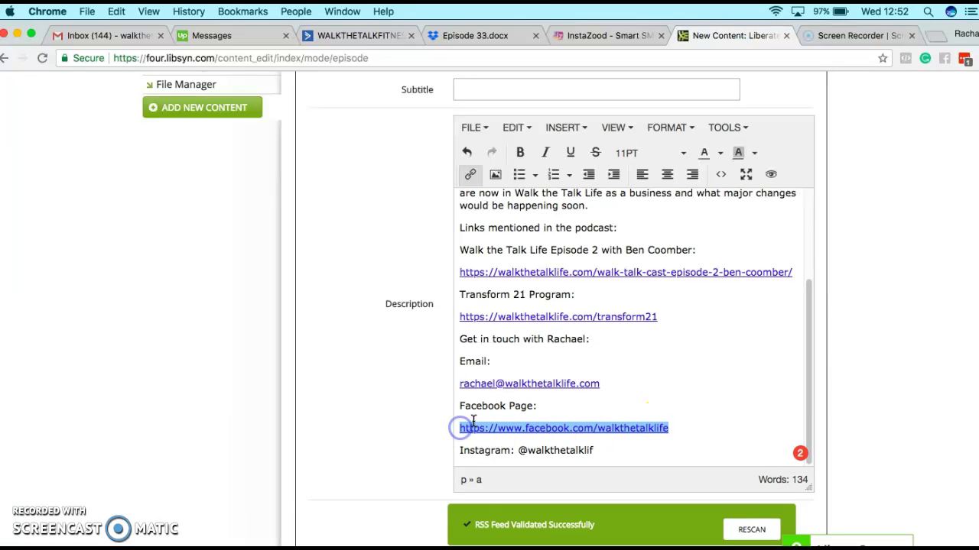
click(469, 175)
key(super+a)
key(super+v)
click(572, 403)
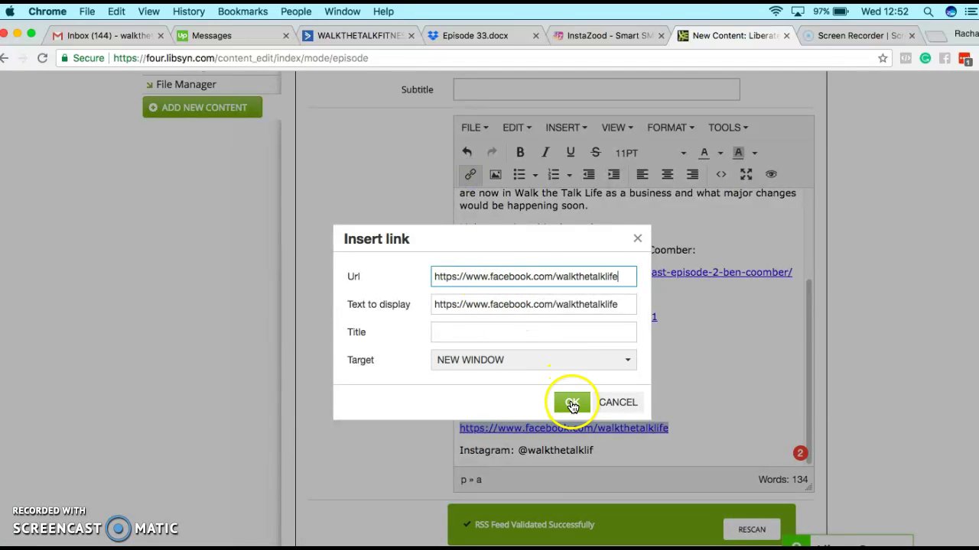
scroll(573, 406, down, 3)
click(575, 355)
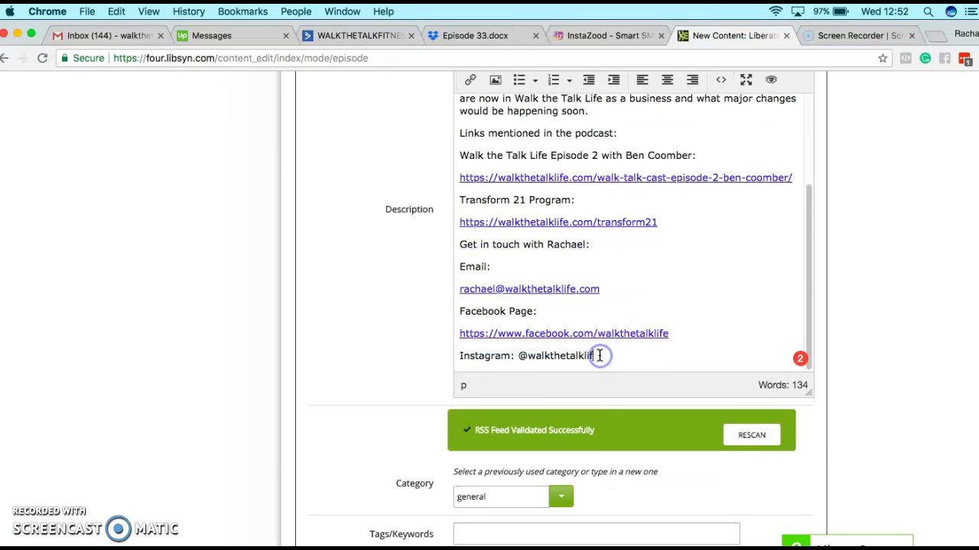
text(e)
Apply the suggested hyphen correction "seminar-workshop" in the first paragraph of the description
scroll(624, 315, up, 4)
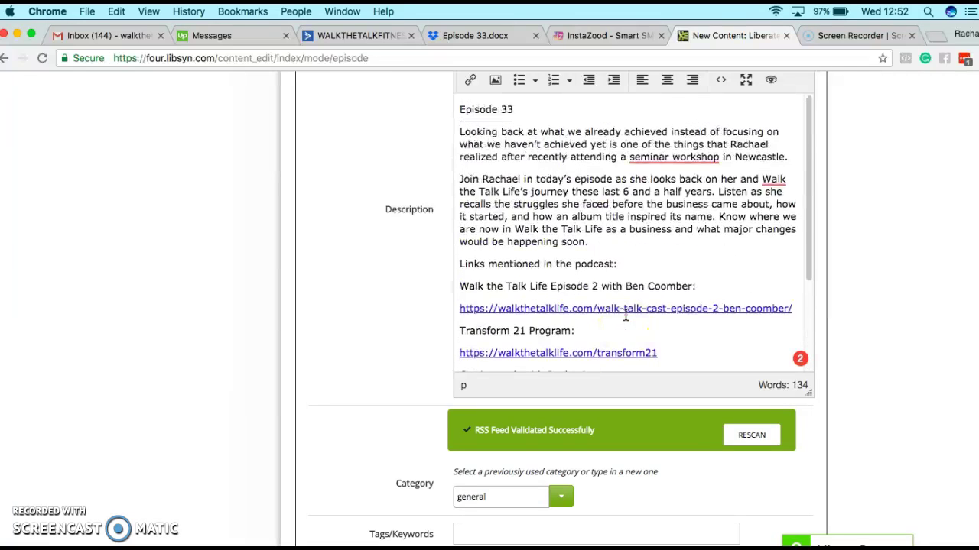
scroll(624, 314, up, 1)
mouse_move(648, 195)
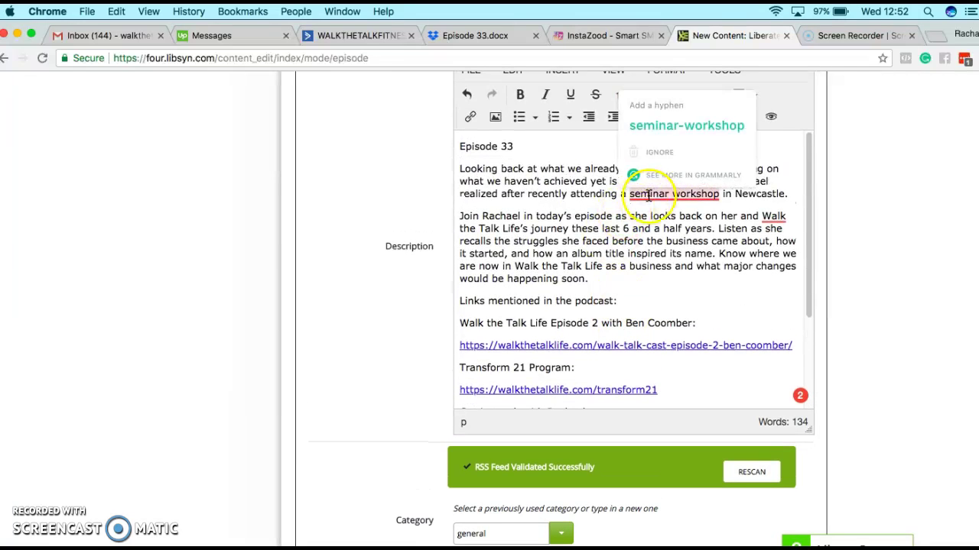
click(656, 124)
mouse_move(771, 216)
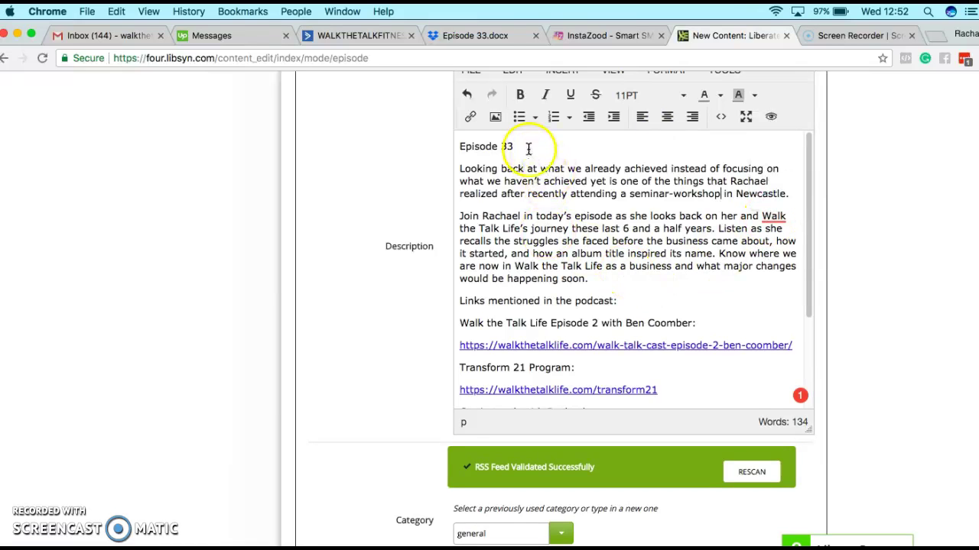
Delete the "Episode 33" heading line so the description starts with its first paragraph
drag(513, 146, 448, 146)
key(BackSpace)
key(BackSpace)
click(516, 177)
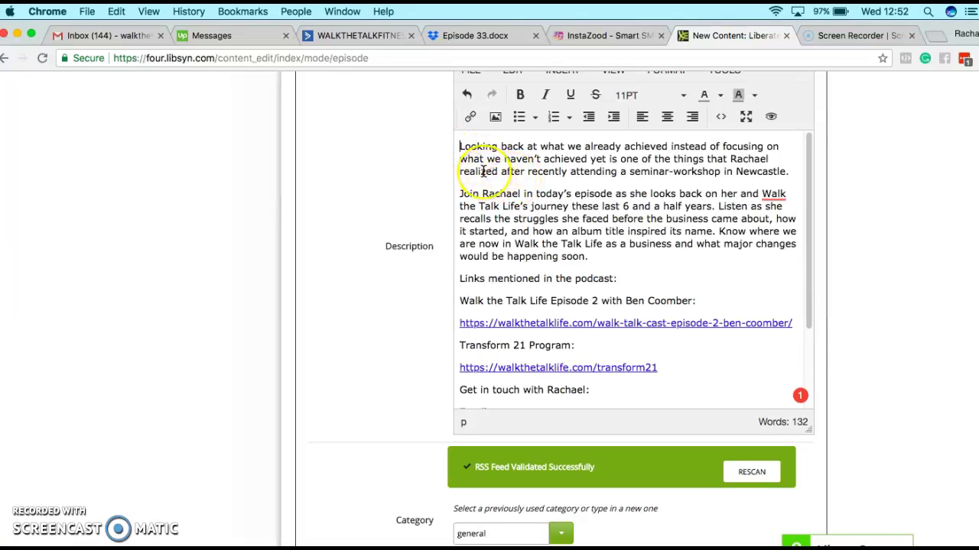
Set the episode's category to Podcast and enter the tags "personal development, weight loss, fat loss"
scroll(484, 171, down, 2)
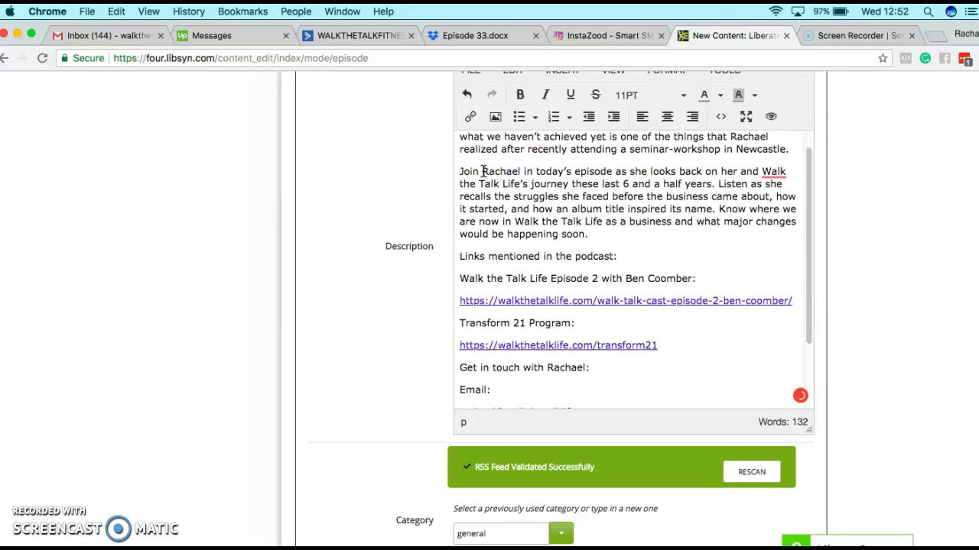
scroll(483, 172, down, 3)
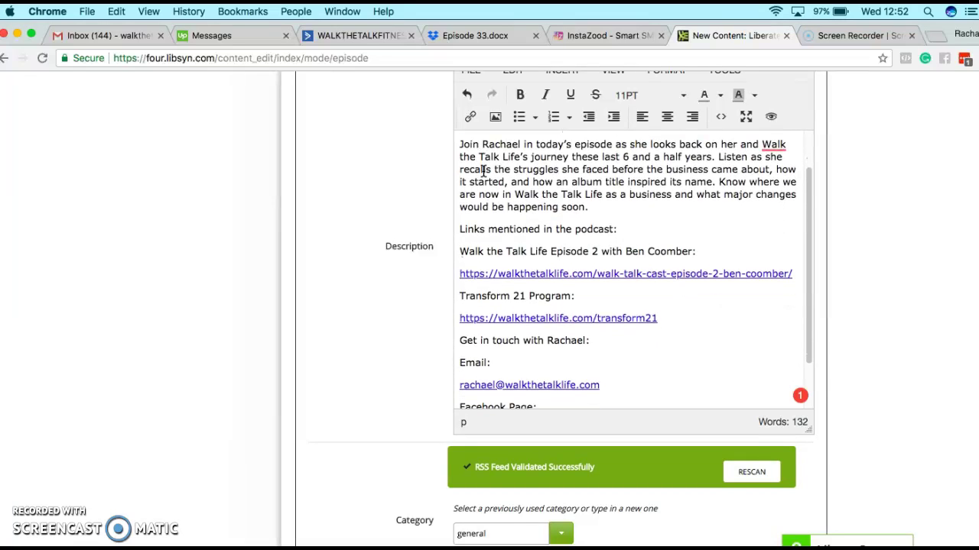
scroll(483, 171, down, 5)
scroll(332, 325, down, 8)
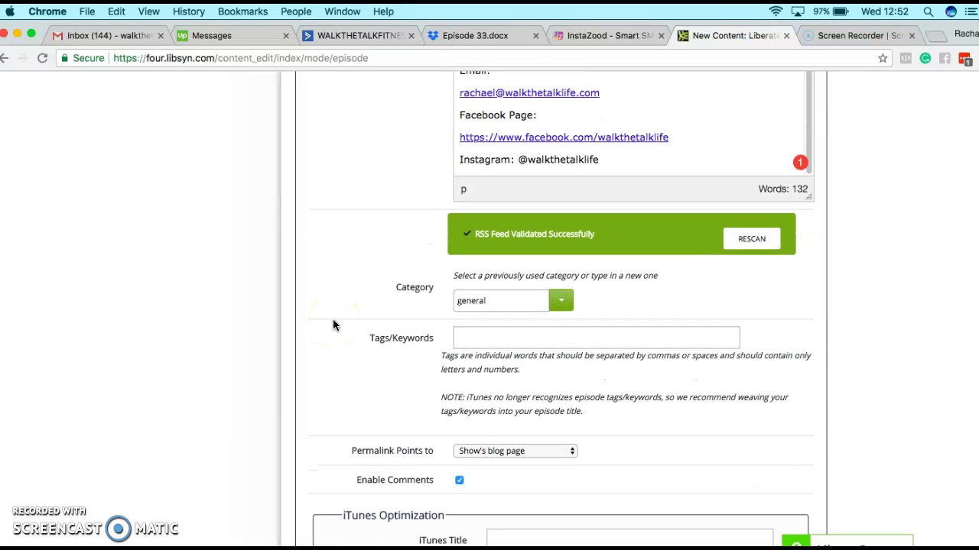
click(562, 306)
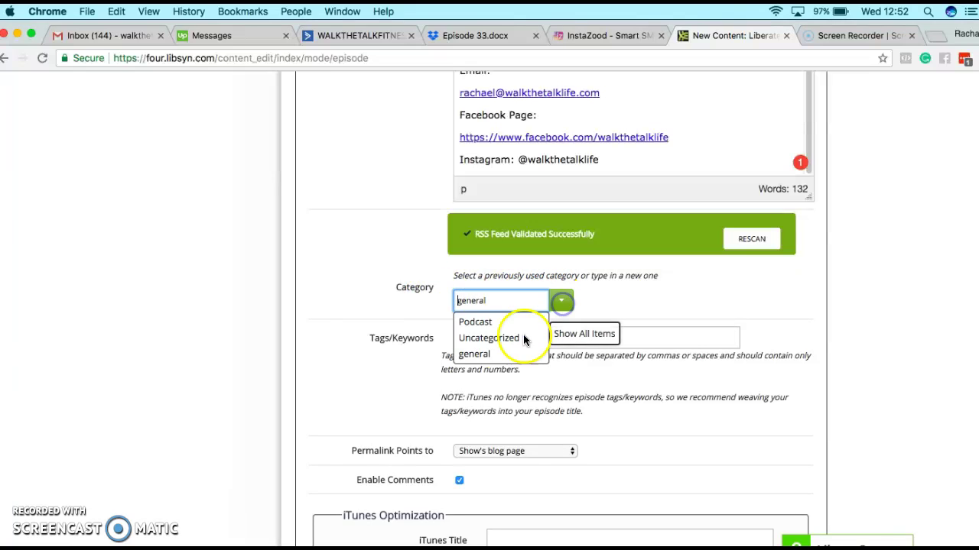
click(477, 321)
scroll(413, 360, down, 3)
click(487, 257)
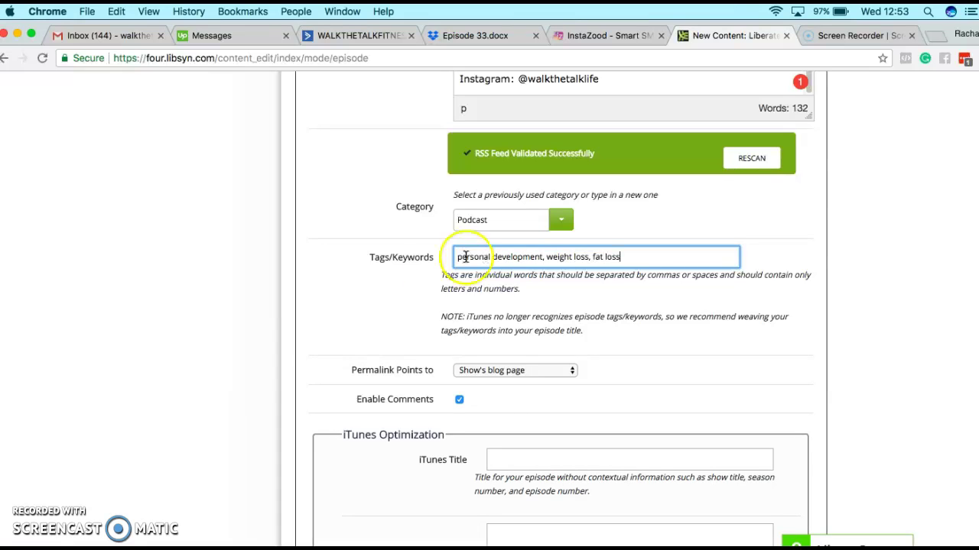
Copy the episode title "#33 How to Look Backwards to Move Forwards" into the iTunes Title
scroll(353, 335, down, 5)
scroll(459, 253, down, 2)
click(555, 227)
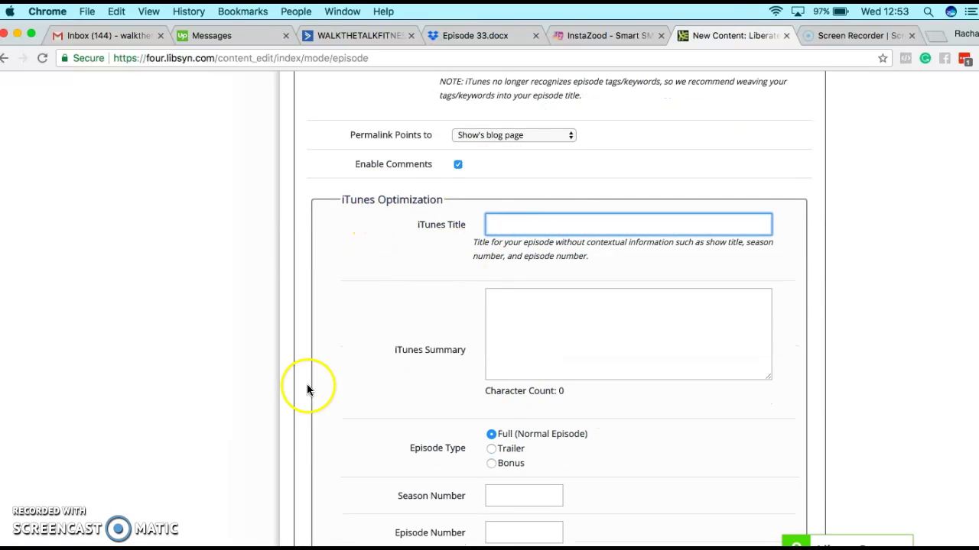
scroll(458, 383, up, 15)
triple_click(489, 273)
key(super+c)
scroll(400, 401, down, 15)
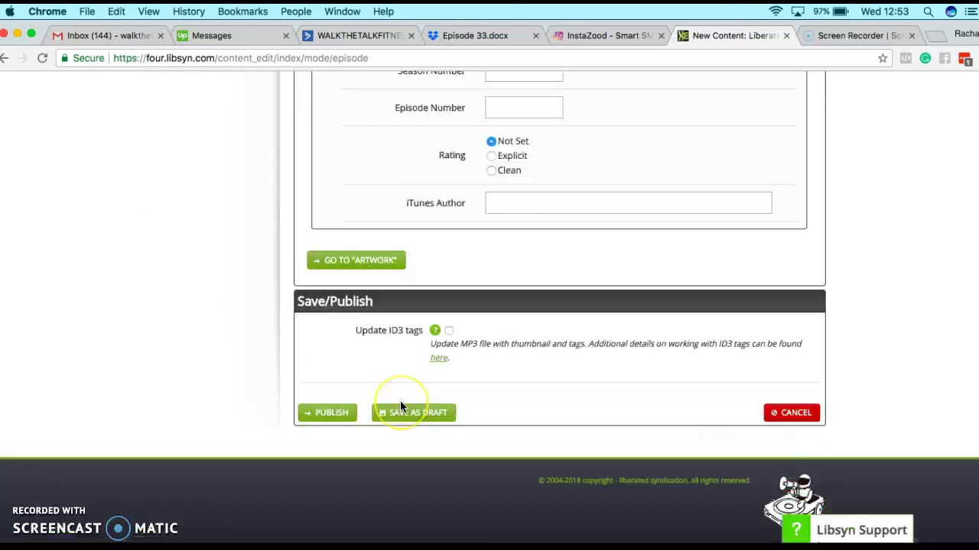
scroll(400, 401, up, 4)
scroll(476, 241, up, 3)
click(513, 153)
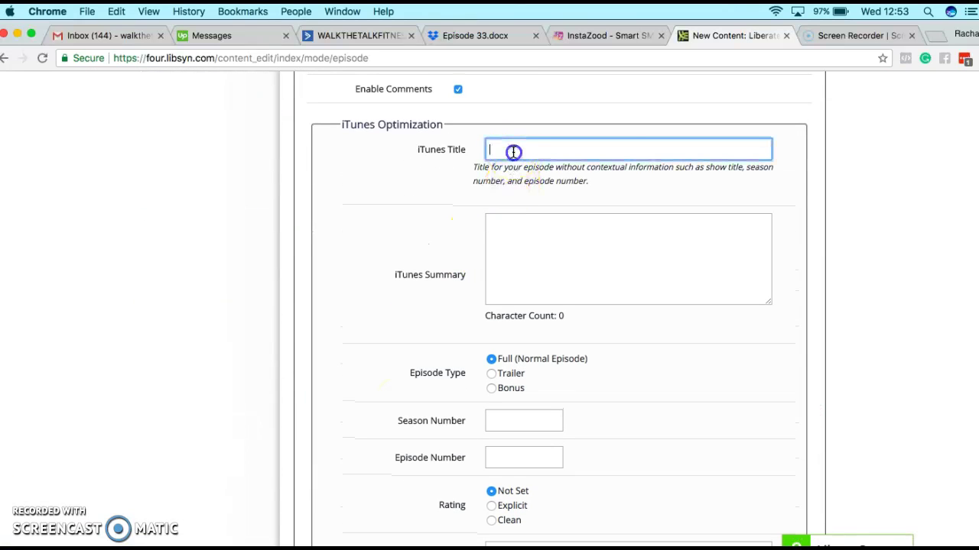
key(super+v)
Copy the second paragraph of the description into the iTunes Summary
click(512, 244)
scroll(400, 247, up, 6)
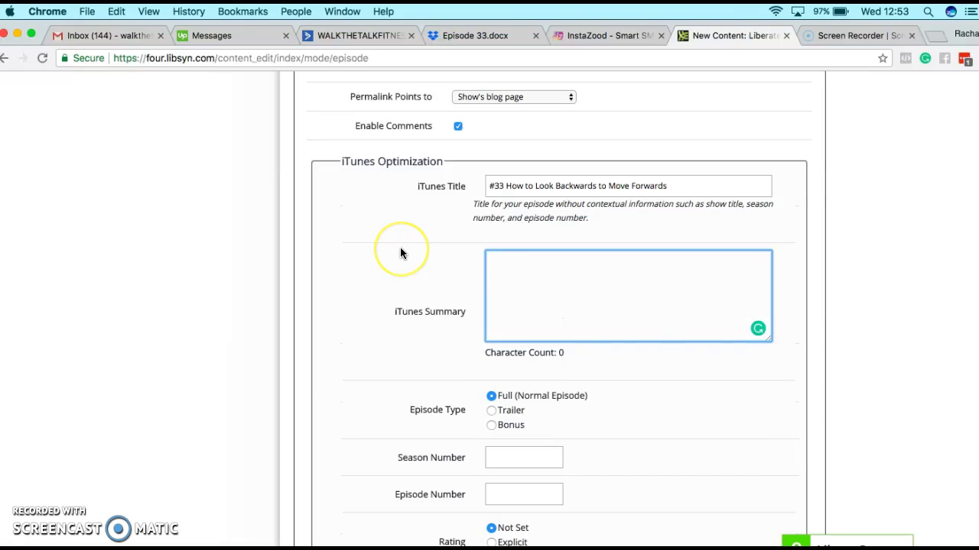
scroll(520, 290, up, 3)
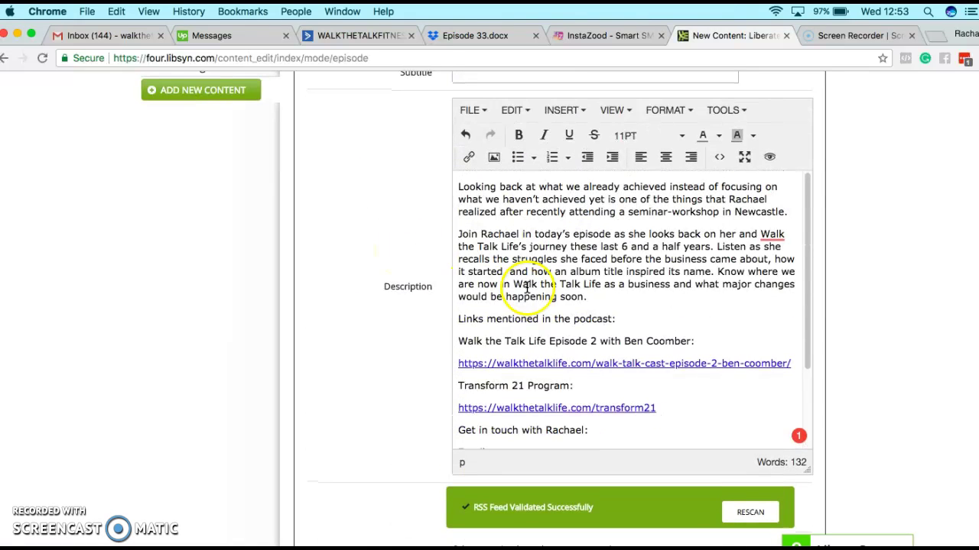
drag(591, 300, 454, 234)
key(super+c)
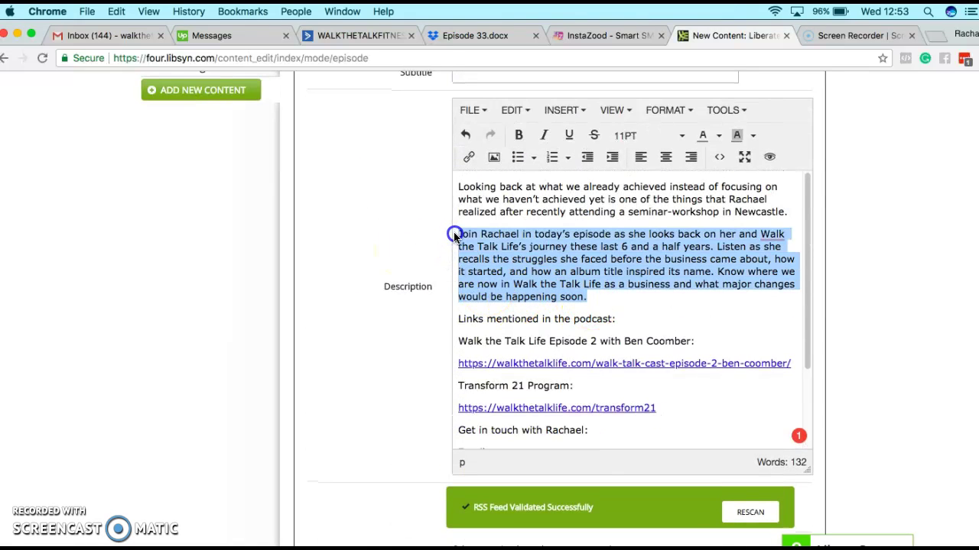
scroll(348, 301, down, 10)
scroll(349, 306, up, 5)
click(525, 201)
key(super+v)
Set the iTunes episode number to 33 and the rating to Explicit
scroll(410, 283, down, 2)
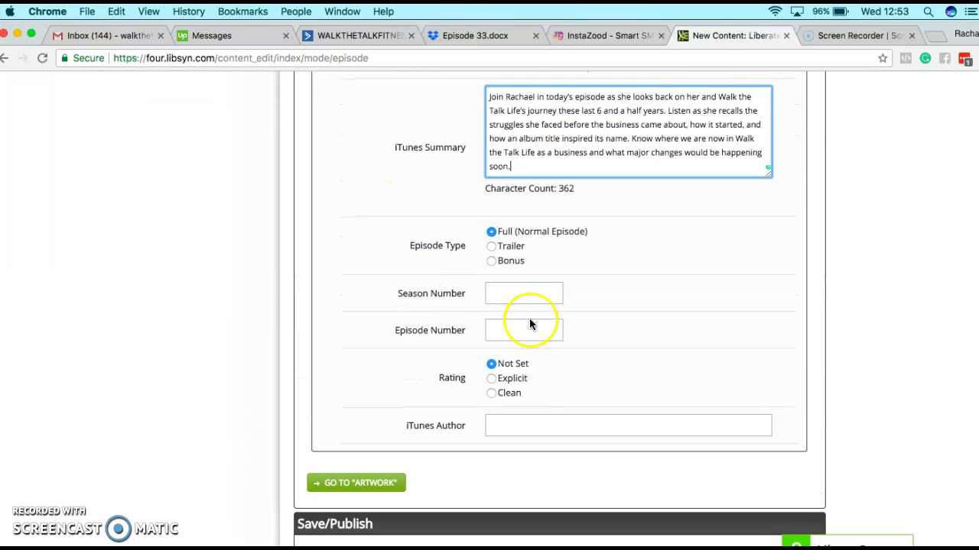
click(510, 338)
text(33)
scroll(459, 344, down, 2)
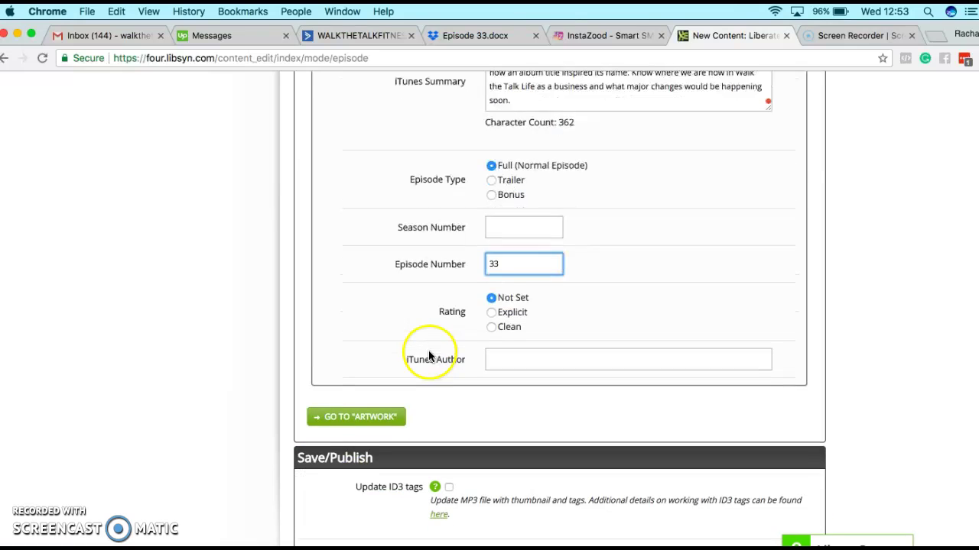
click(417, 312)
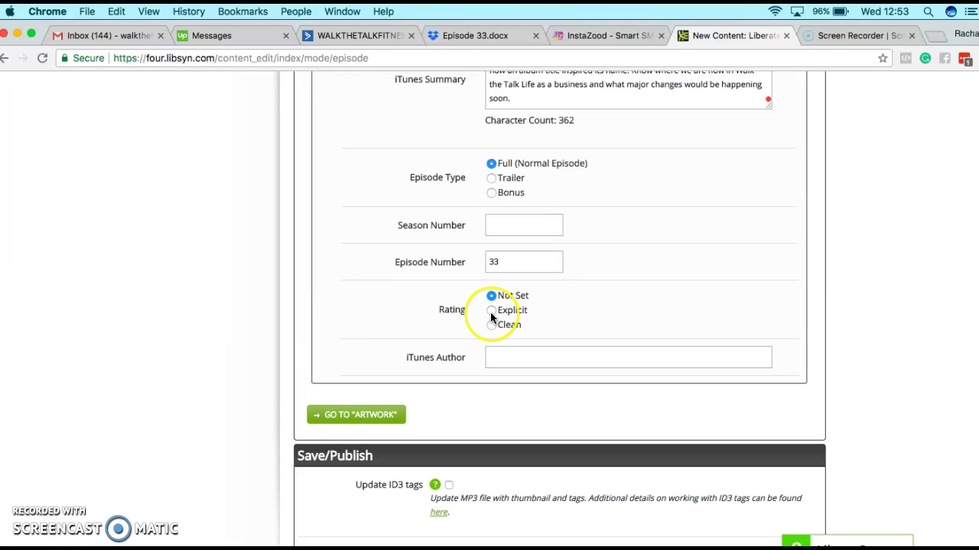
click(491, 310)
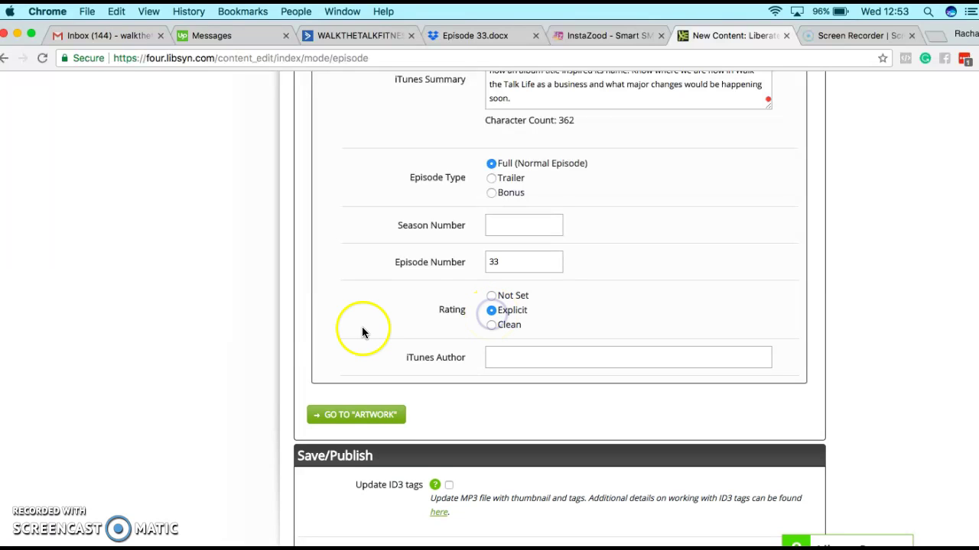
Copy the host's name with the tagline "Weight Loss Guru, Anti-Diet Campaigner and Blogger" from the Notes app into the iTunes Author
scroll(361, 327, down, 1)
click(547, 357)
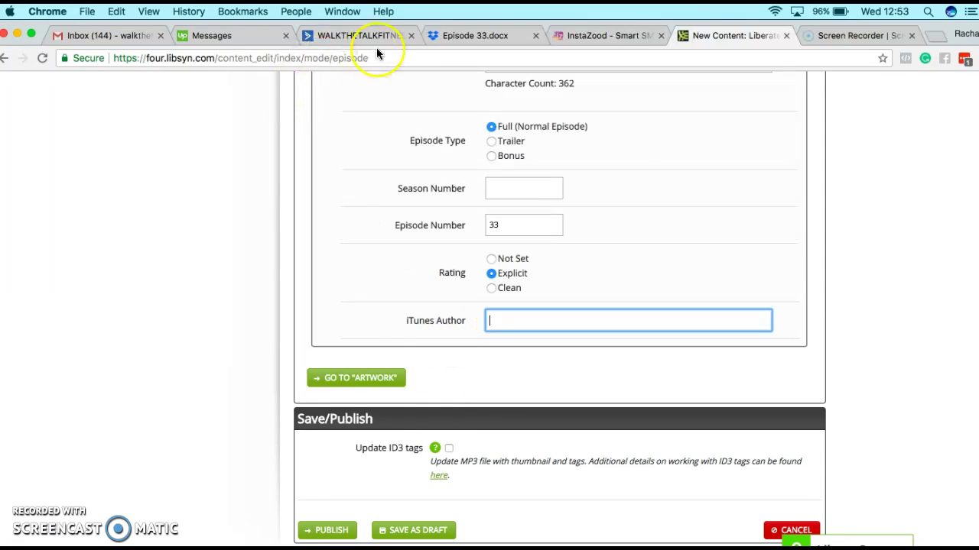
click(461, 37)
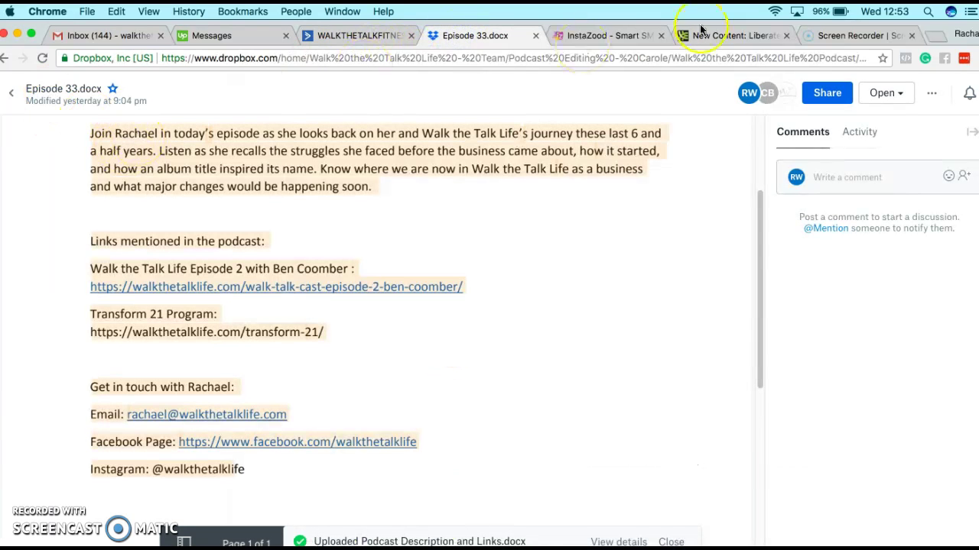
click(740, 40)
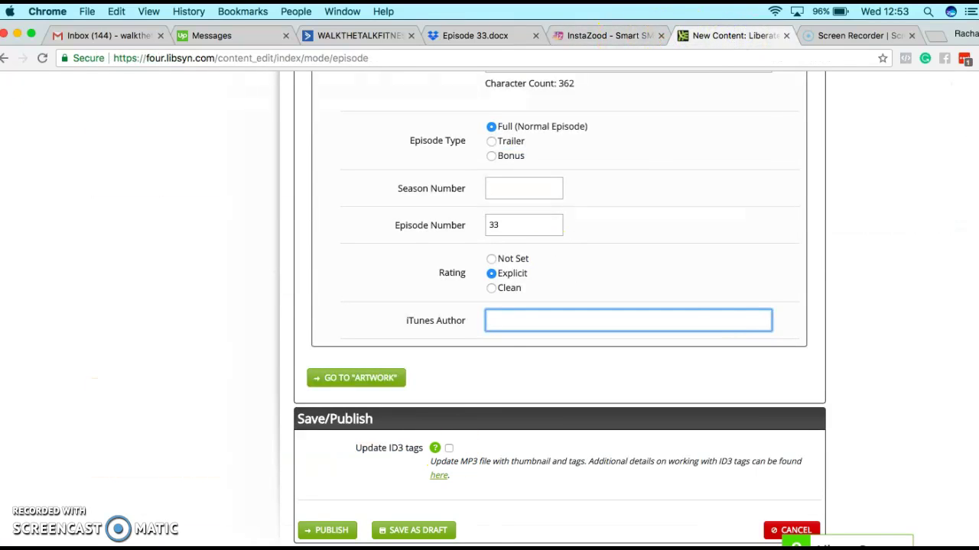
key(super+Tab)
click(667, 237)
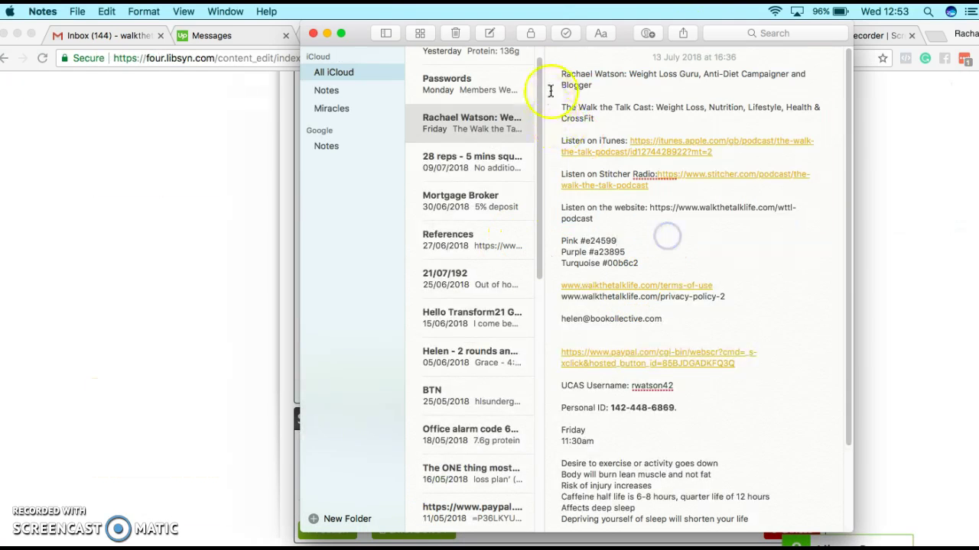
drag(562, 73, 604, 82)
key(super+c)
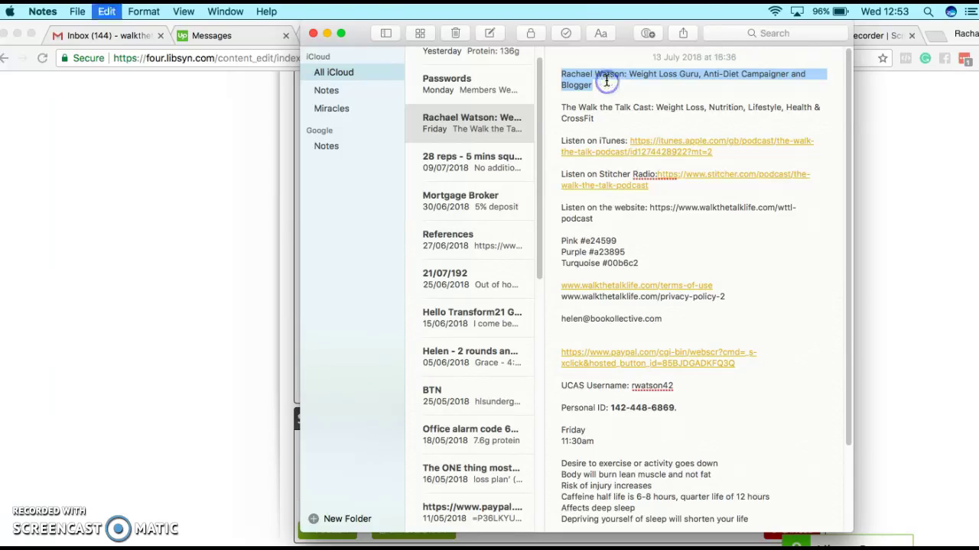
click(153, 183)
key(super+v)
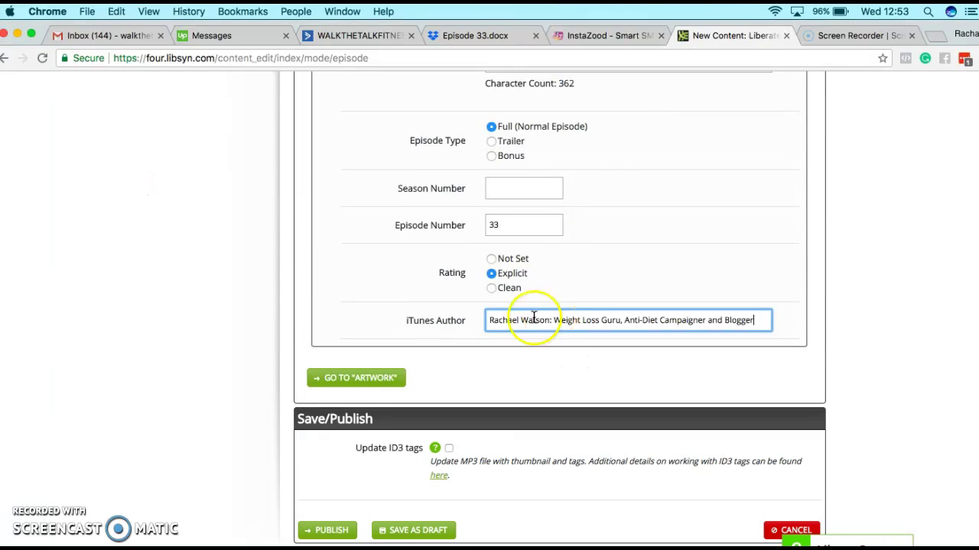
Continue to the episode's artwork settings and download Podcast Photo.png from the Walk the Talk Life Podcast folder in Dropbox
scroll(384, 360, down, 3)
click(361, 283)
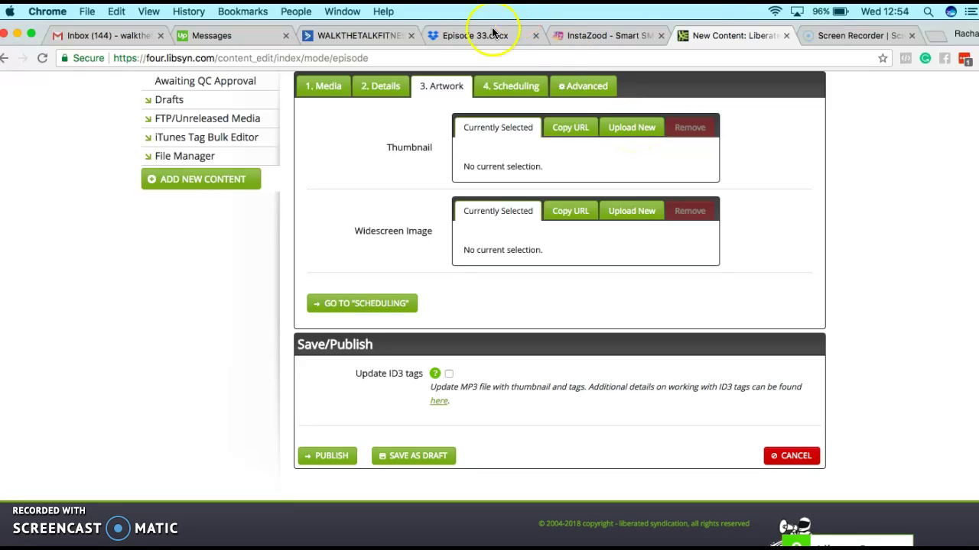
click(461, 38)
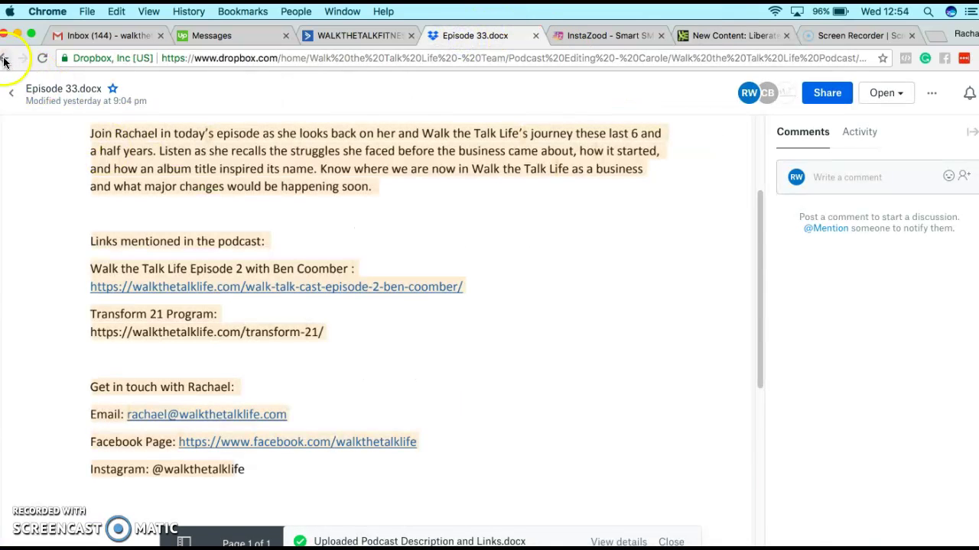
click(5, 58)
click(5, 60)
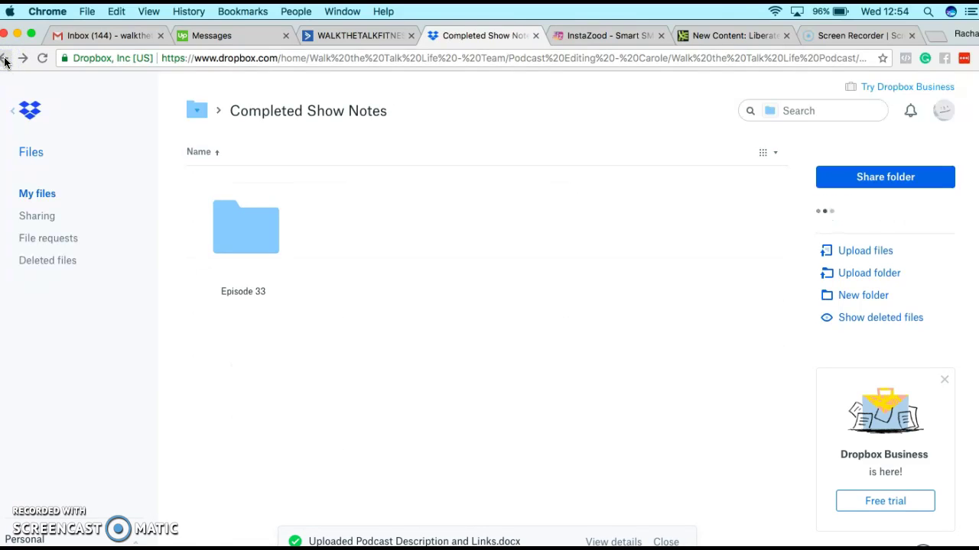
click(5, 59)
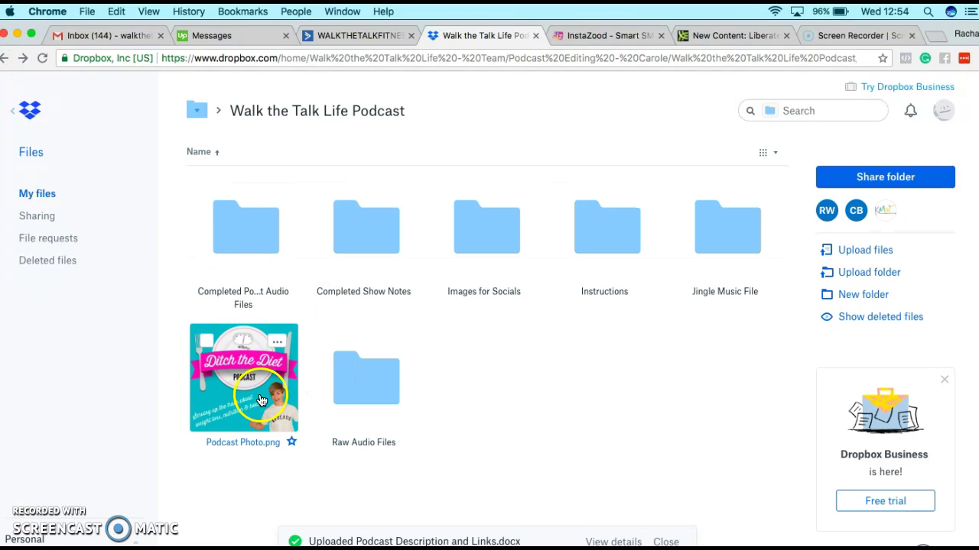
click(275, 342)
click(284, 393)
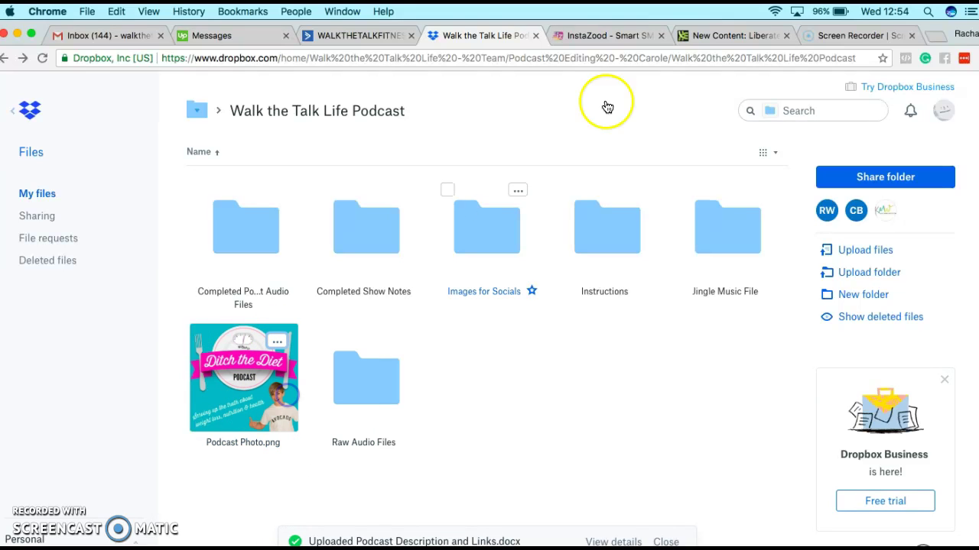
Back in Libsyn, upload Podcast Photo.png from the Downloads folder as the episode's thumbnail
click(707, 35)
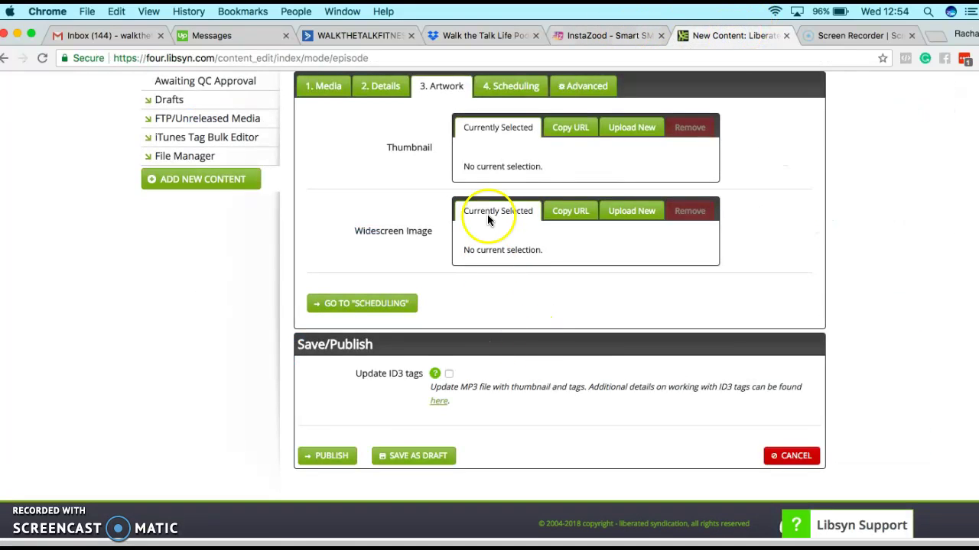
click(627, 129)
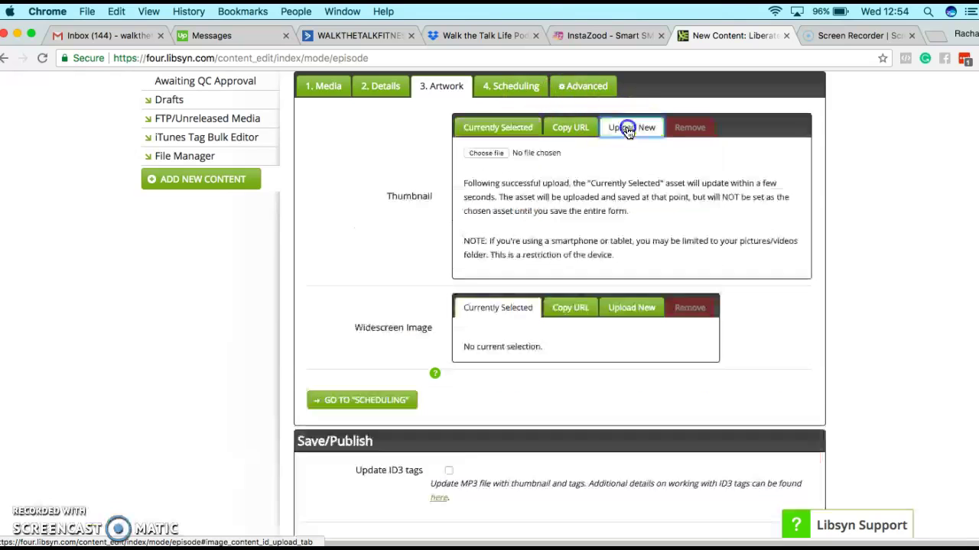
click(494, 154)
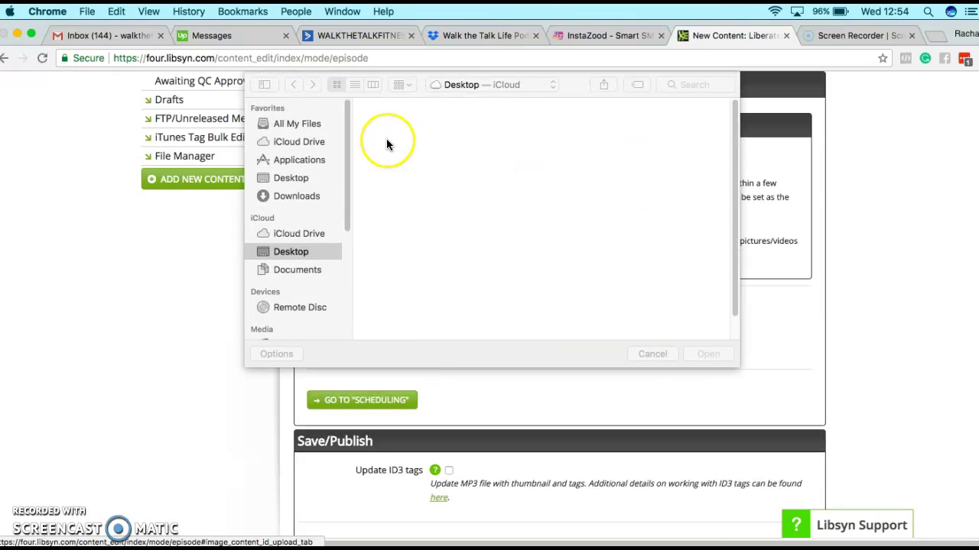
click(287, 124)
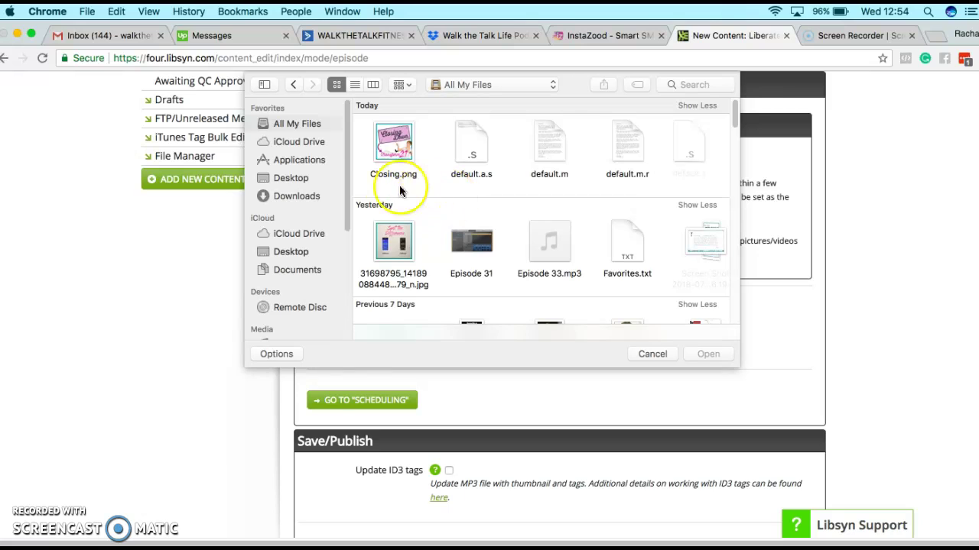
click(304, 197)
double_click(414, 137)
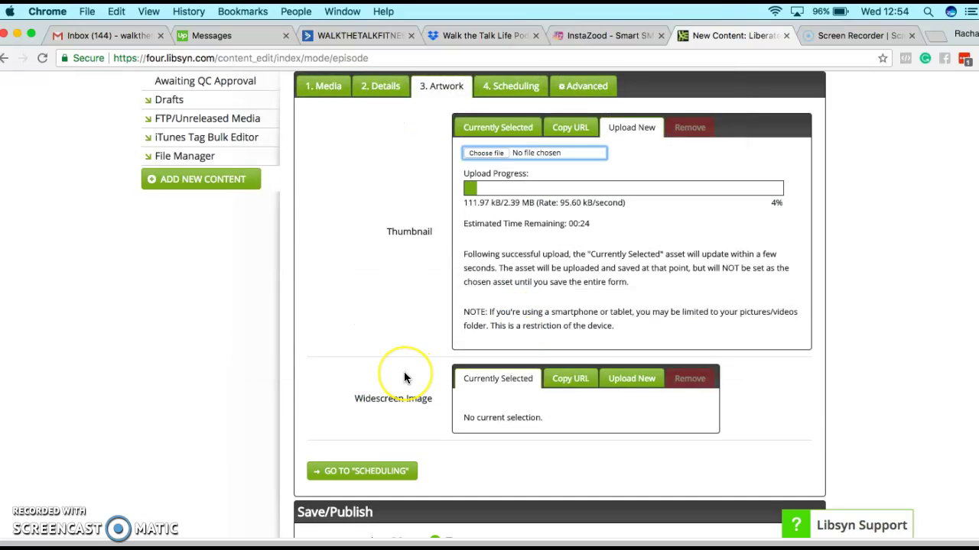
scroll(405, 374, down, 3)
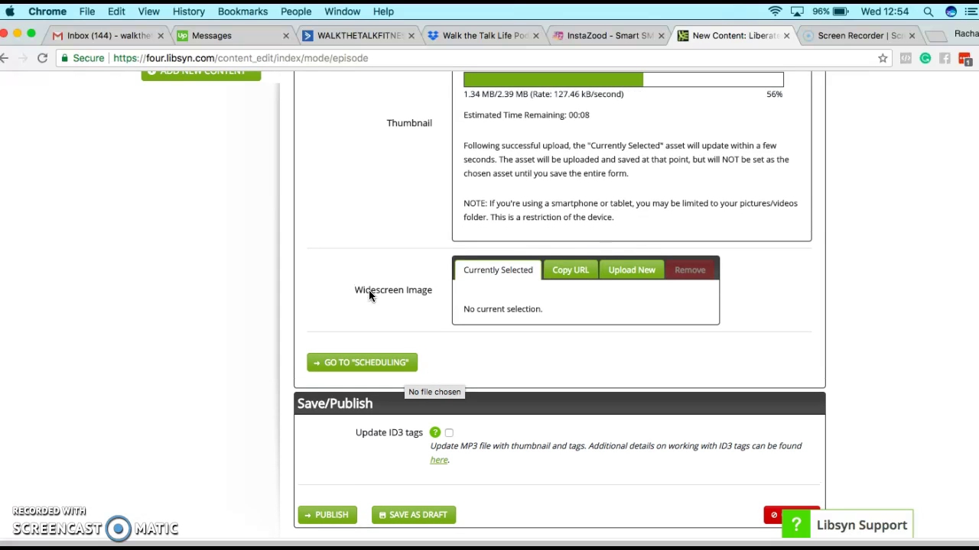
click(339, 196)
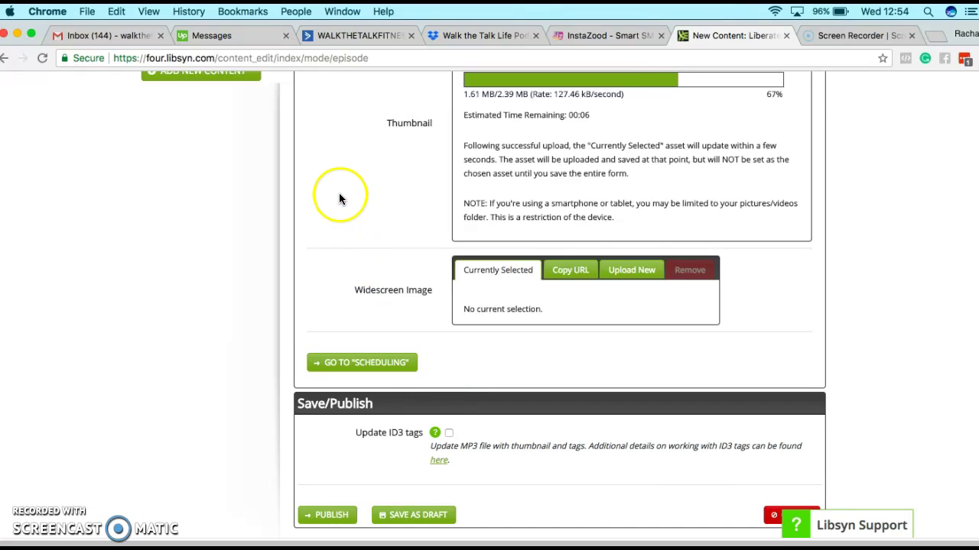
scroll(339, 199, up, 2)
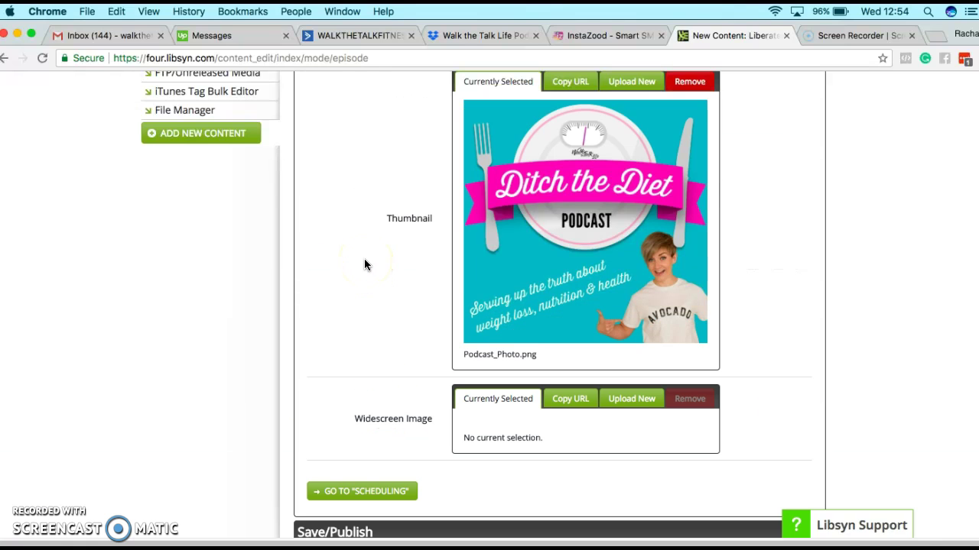
Continue to the episode's scheduling settings and set a new basic release date of 2018-07-19
scroll(364, 264, down, 1)
click(373, 468)
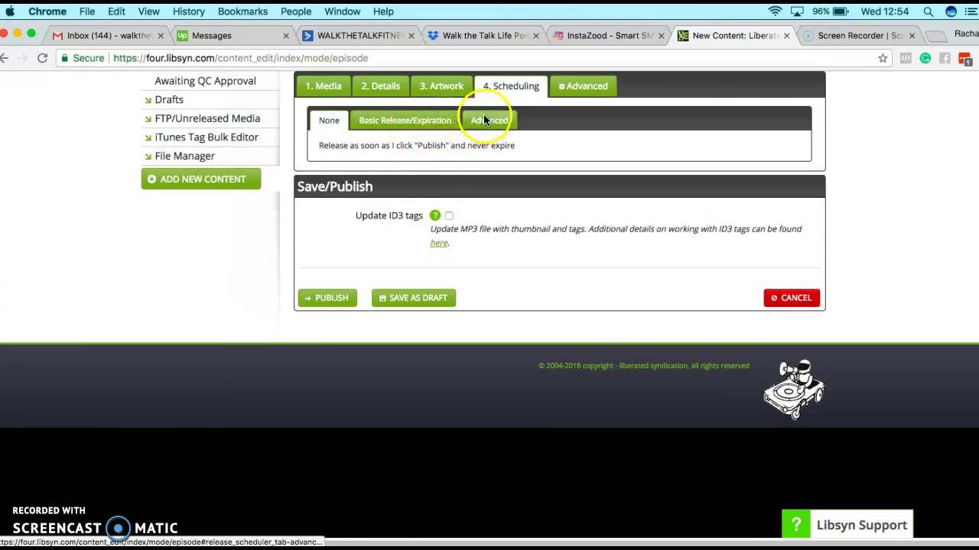
click(483, 120)
click(330, 123)
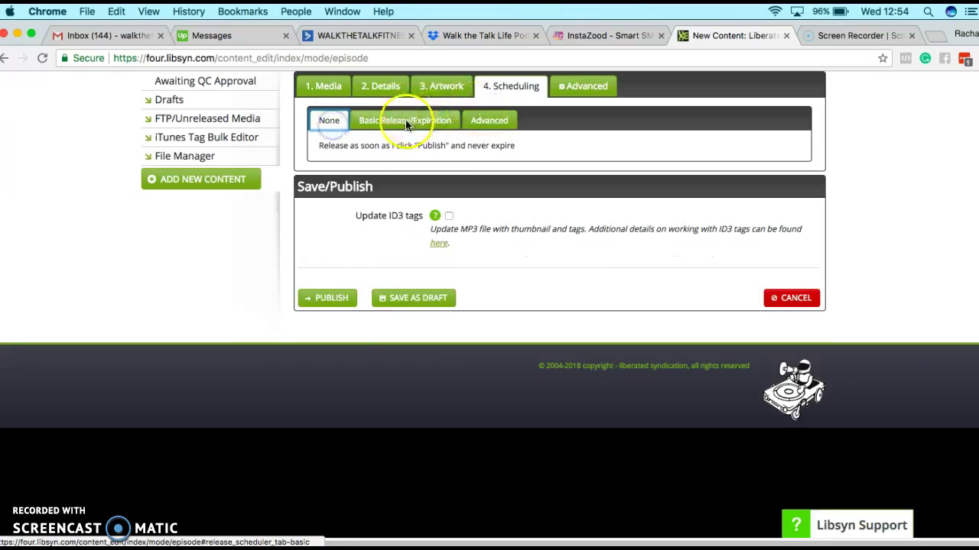
click(405, 124)
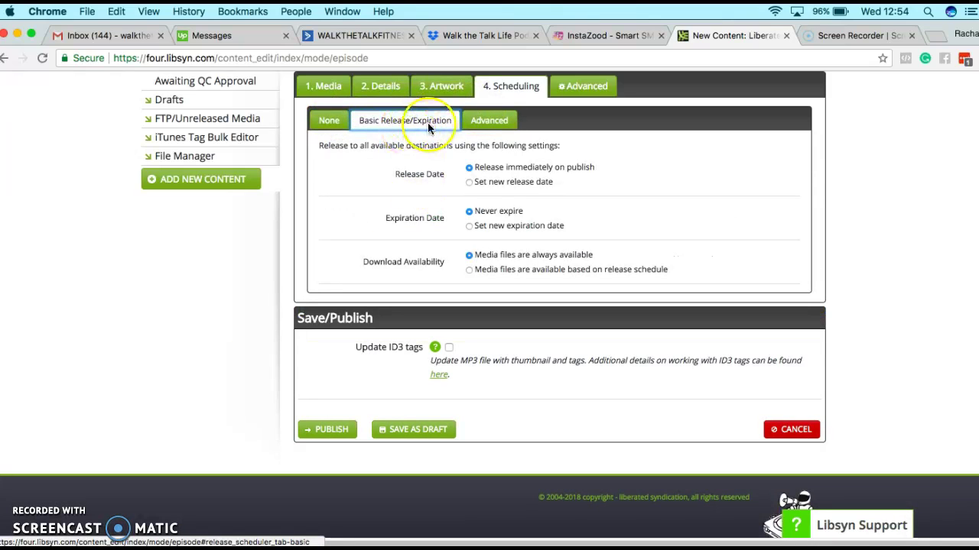
click(470, 183)
click(521, 249)
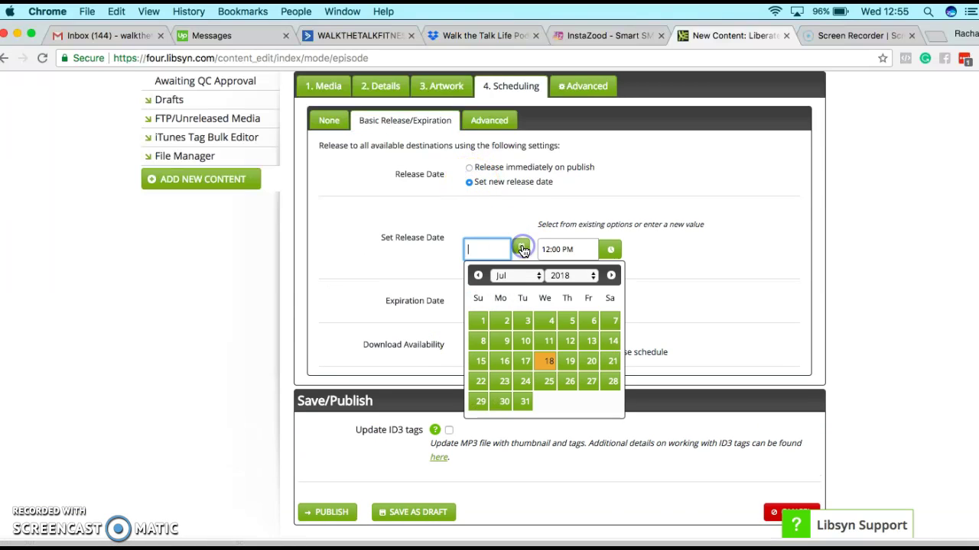
click(569, 367)
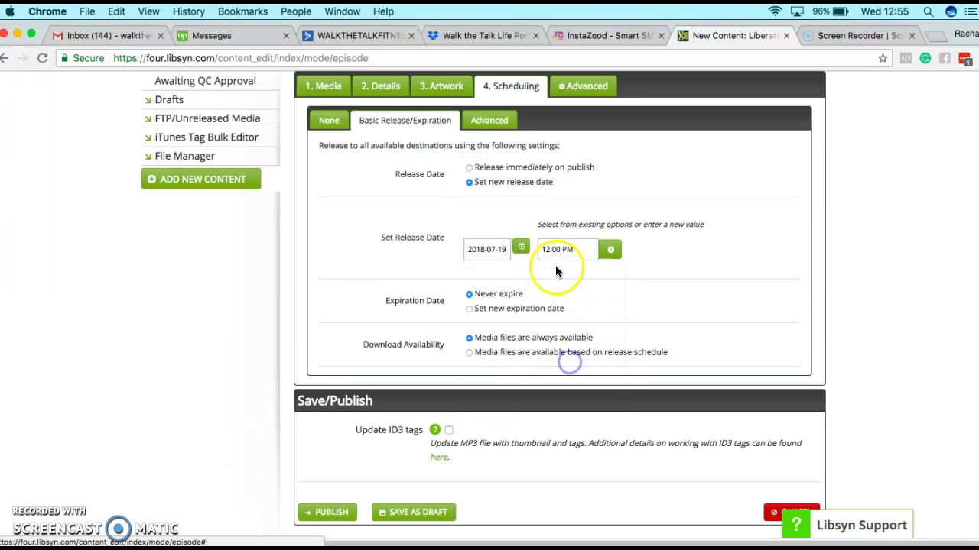
click(550, 252)
key(Down)
key(Down)
key(Down)
key(Down)
key(Tab)
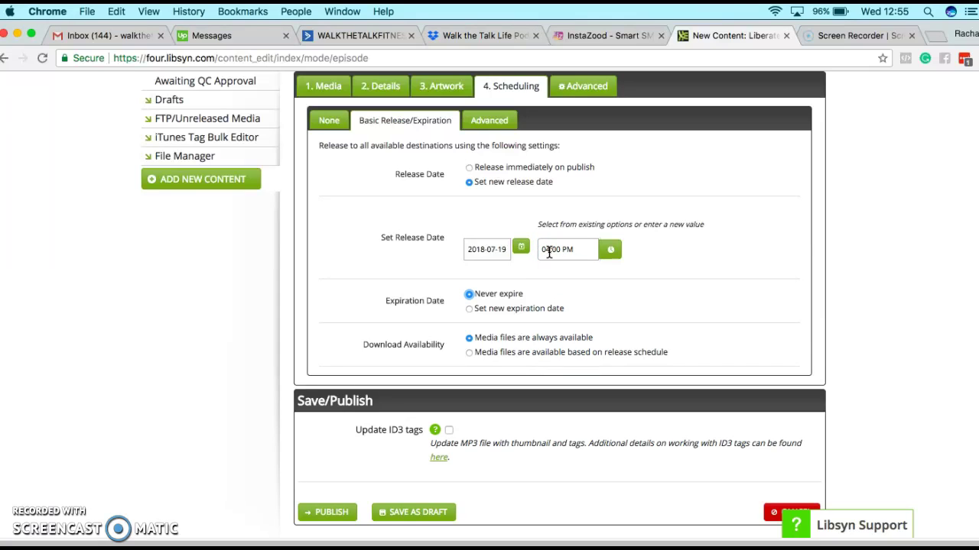
Set the episode's release time to 04:00 AM
triple_click(579, 249)
text(04:00 AM)
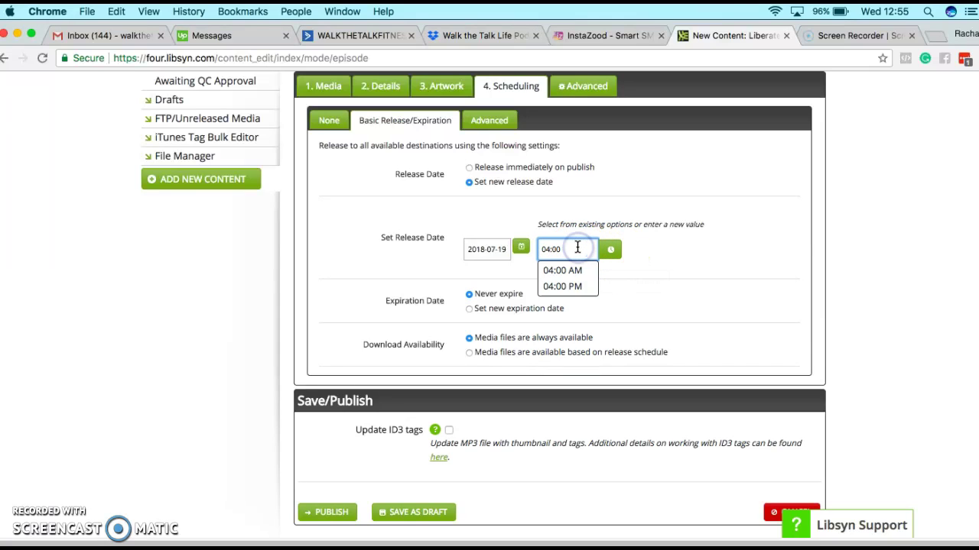
click(562, 270)
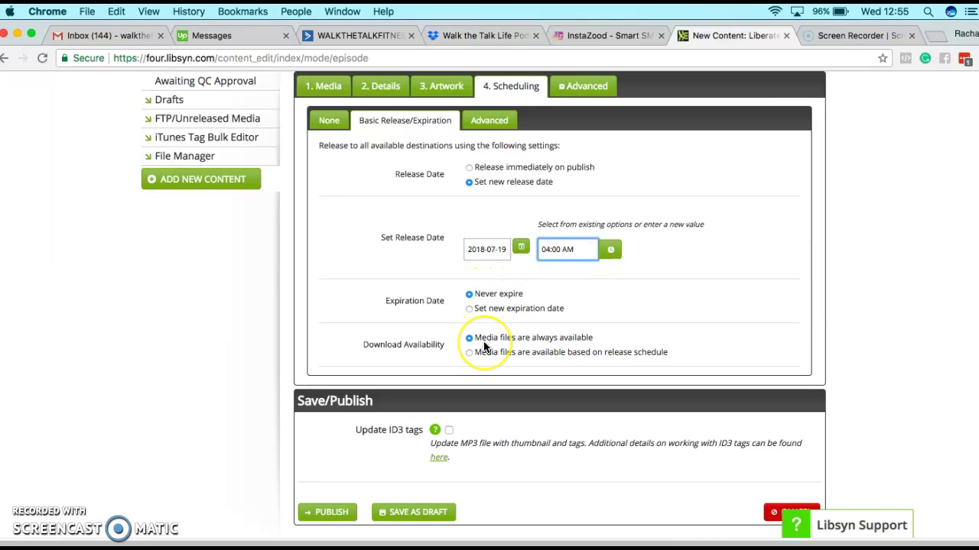
Publish the scheduled episode and look over its links and embed code settings
scroll(482, 344, down, 3)
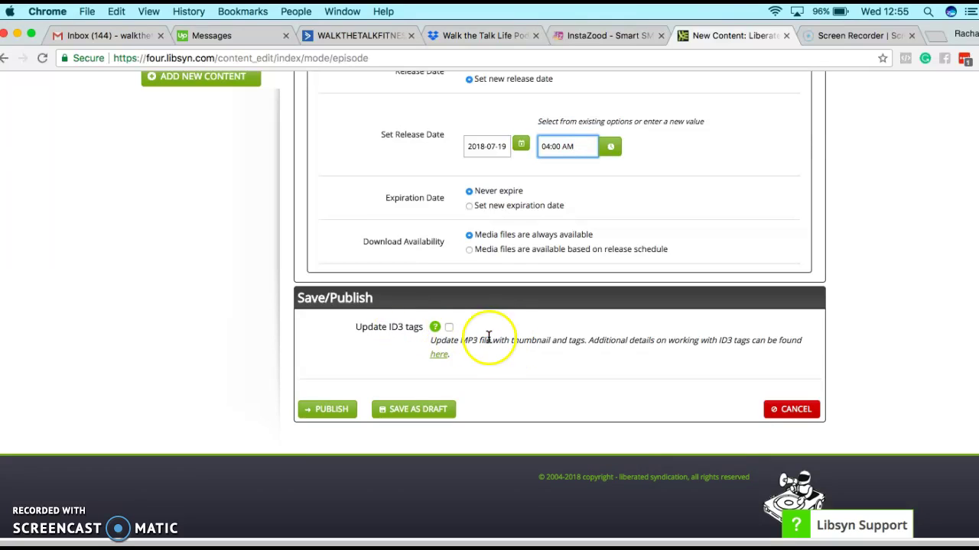
click(333, 414)
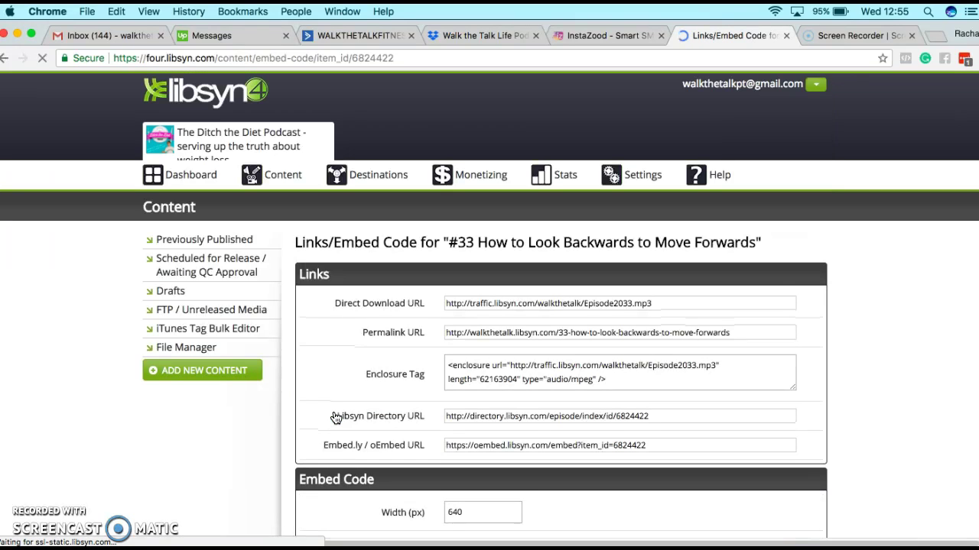
scroll(354, 345, down, 3)
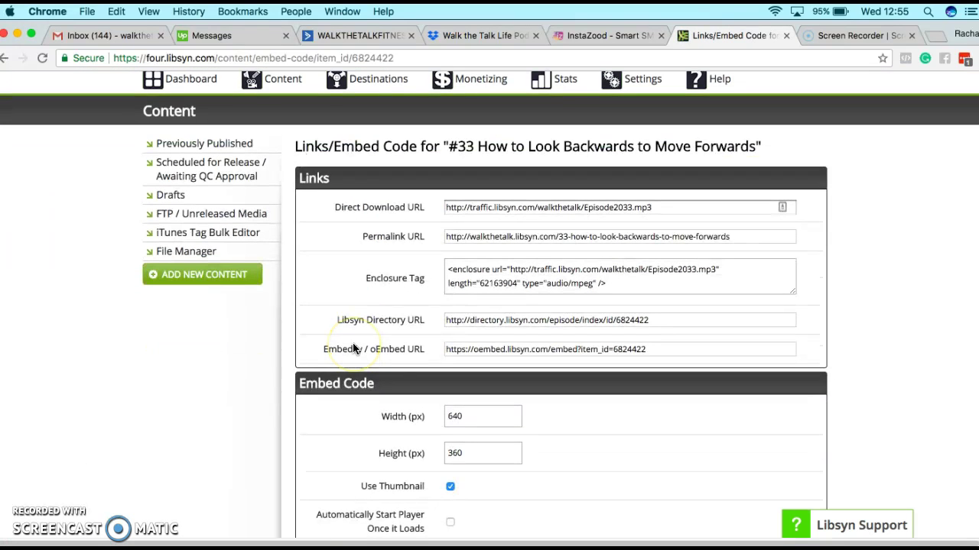
scroll(352, 342, up, 1)
scroll(353, 342, down, 2)
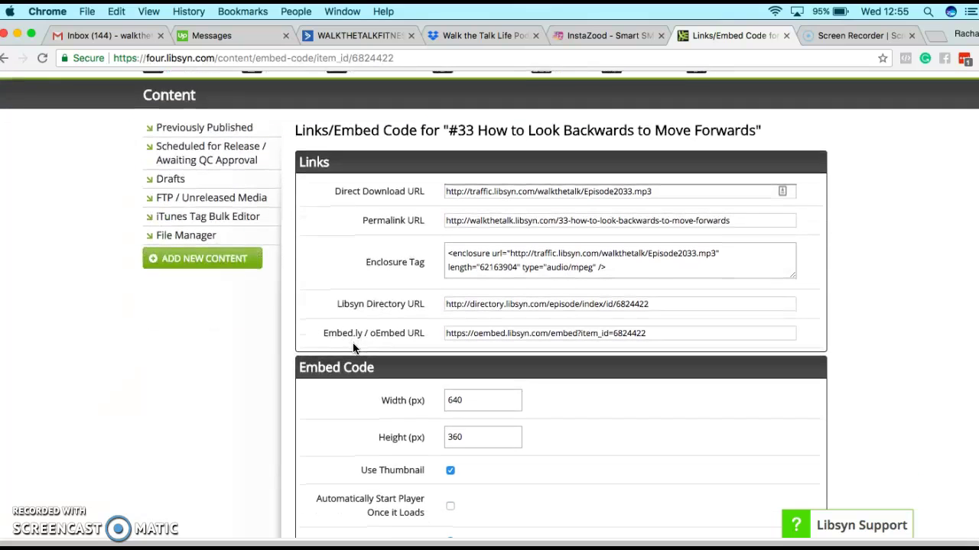
scroll(352, 347, down, 2)
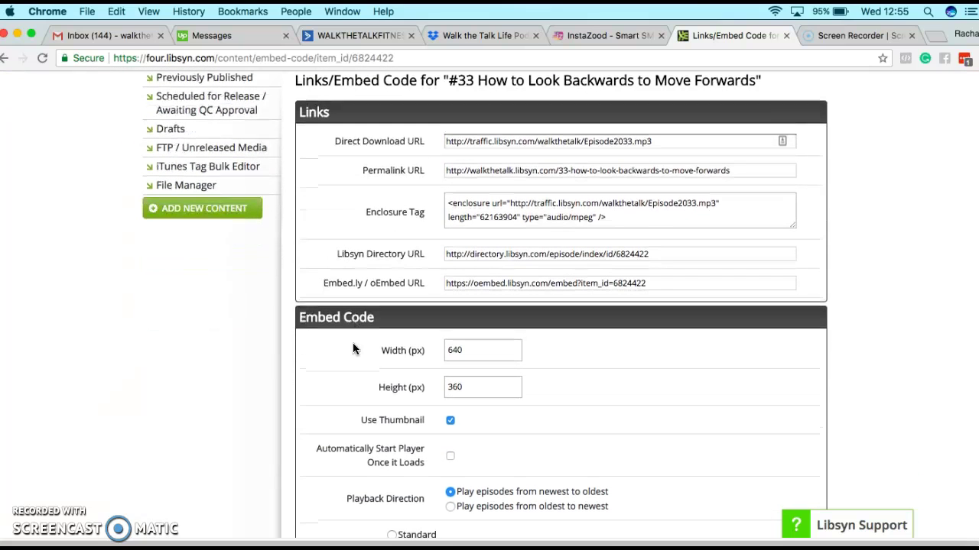